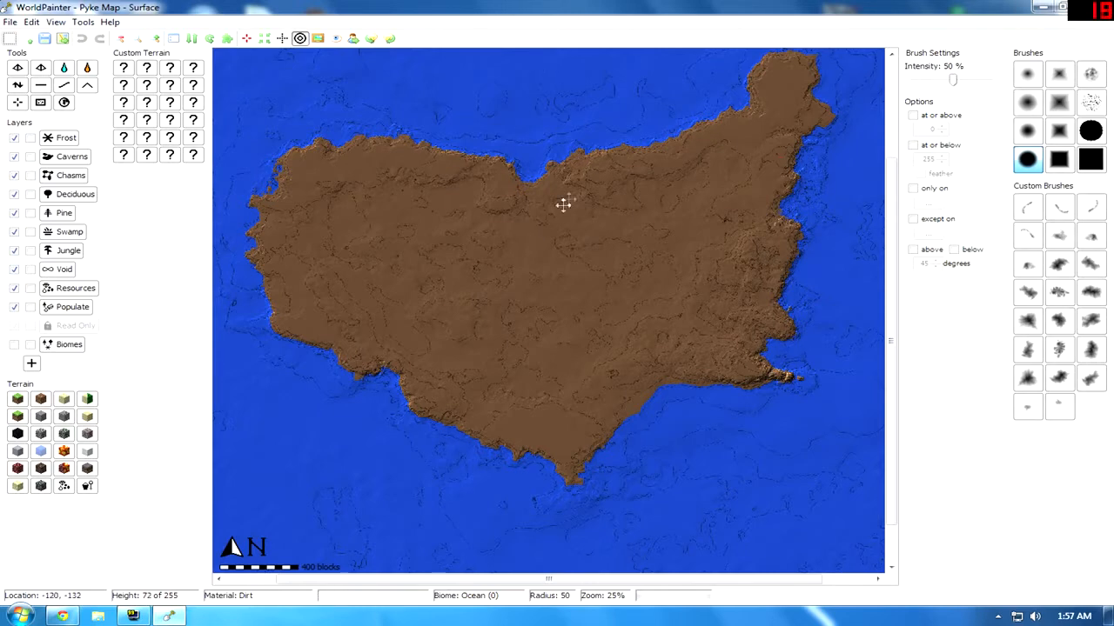
# Step: Examine the island's coastline and interior terrain, from the western shore to the eastern and southern edges
pyautogui.moveTo(565, 203); pyautogui.dragTo(613, 157, button='middle')
pyautogui.moveTo(519, 271); pyautogui.dragTo(770, 313, button='middle')
pyautogui.keyDown('ctrl'); pyautogui.scroll(1, 537, 320); pyautogui.keyUp('ctrl')
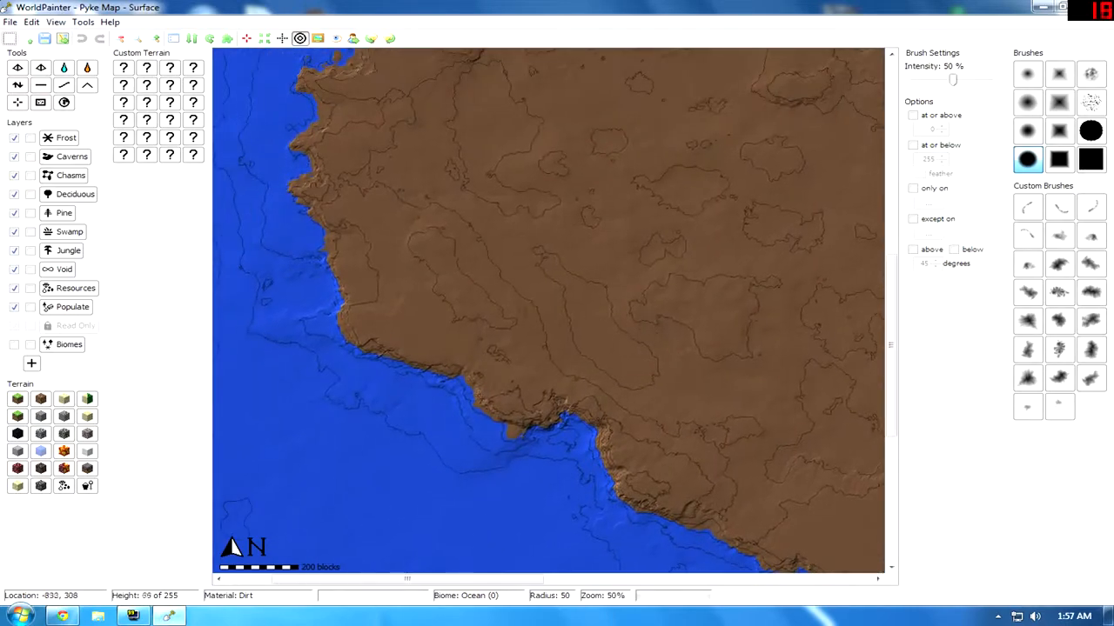
pyautogui.moveTo(529, 209); pyautogui.dragTo(355, 75, button='middle')
pyautogui.moveTo(600, 224); pyautogui.dragTo(341, 183, button='middle')
pyautogui.moveTo(664, 192); pyautogui.dragTo(345, 309, button='middle')
pyautogui.moveTo(560, 197); pyautogui.dragTo(541, 363, button='middle')
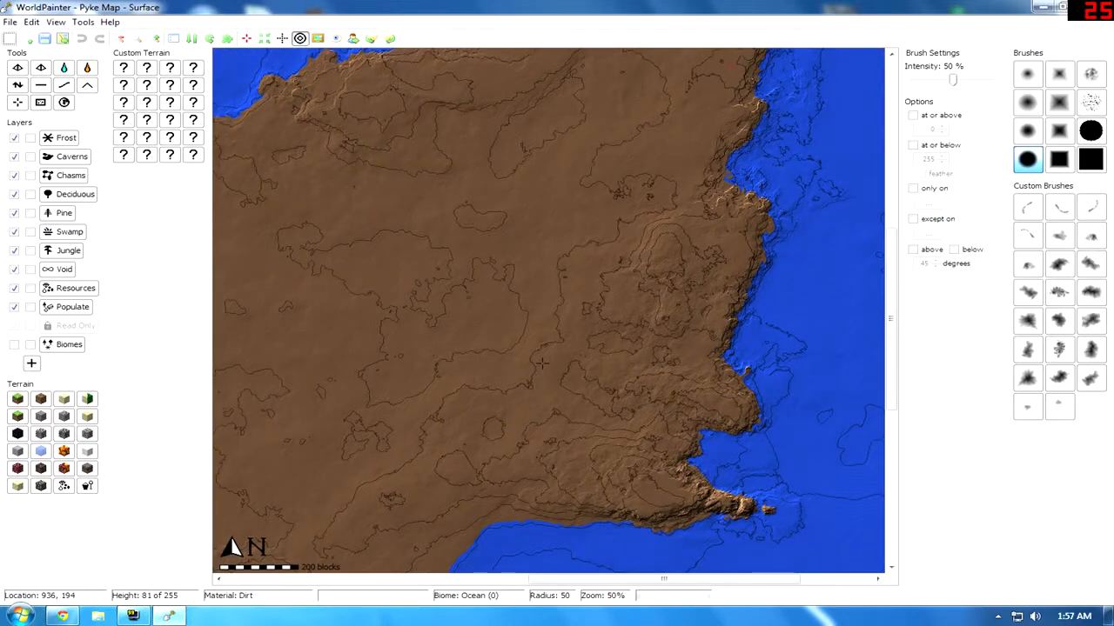
pyautogui.moveTo(519, 356); pyautogui.dragTo(608, 294, button='middle')
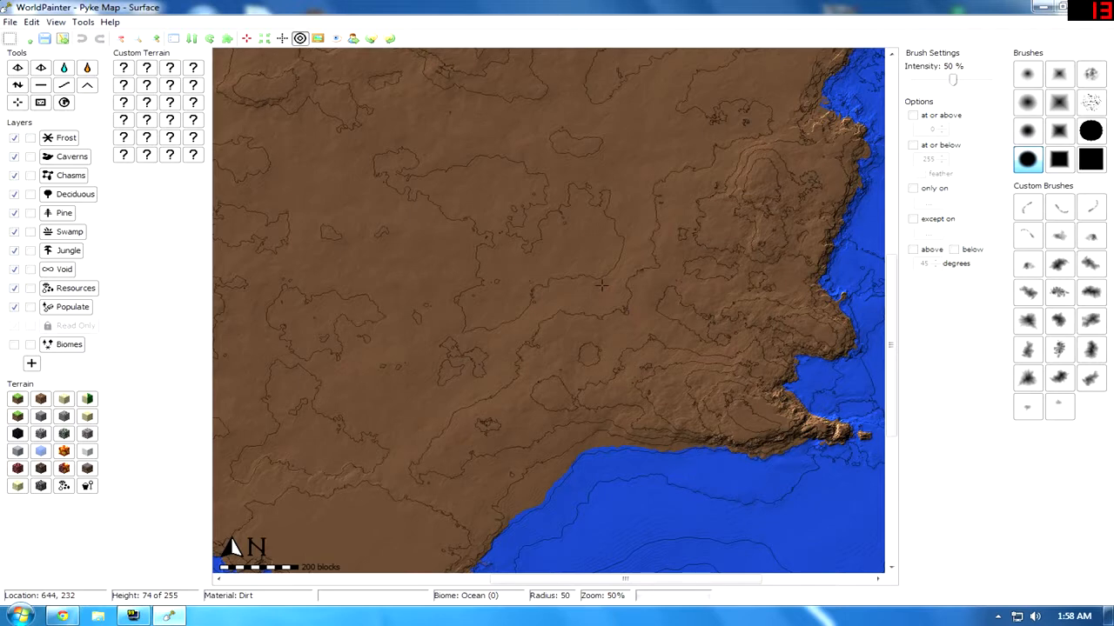
pyautogui.moveTo(478, 302); pyautogui.dragTo(655, 164, button='middle')
pyautogui.moveTo(584, 353); pyautogui.dragTo(542, 239, button='middle')
pyautogui.moveTo(466, 246); pyautogui.dragTo(515, 203, button='middle')
pyautogui.scroll(1, 512, 292)
pyautogui.moveTo(486, 275); pyautogui.dragTo(526, 283, button='middle')
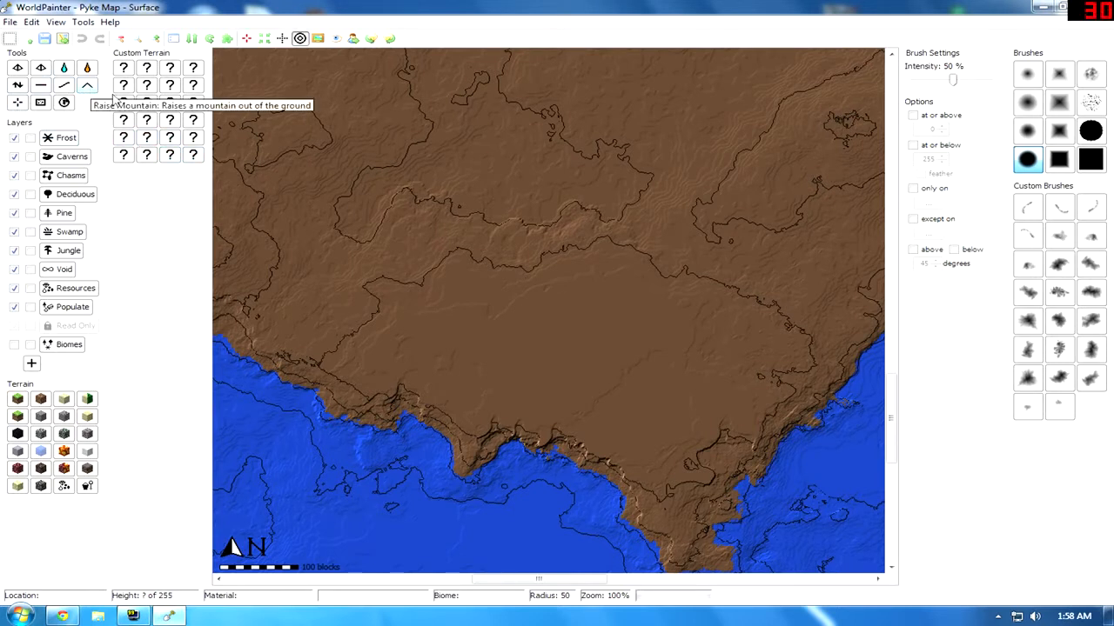
# Step: Raise a round mountain on the southern plain with the Raise Mountain tool, using a soft brush of radius 113 at 100% intensity
pyautogui.click(87, 85)
pyautogui.moveTo(565, 334); pyautogui.dragTo(565, 334)
pyautogui.scroll(-8, 565, 334)
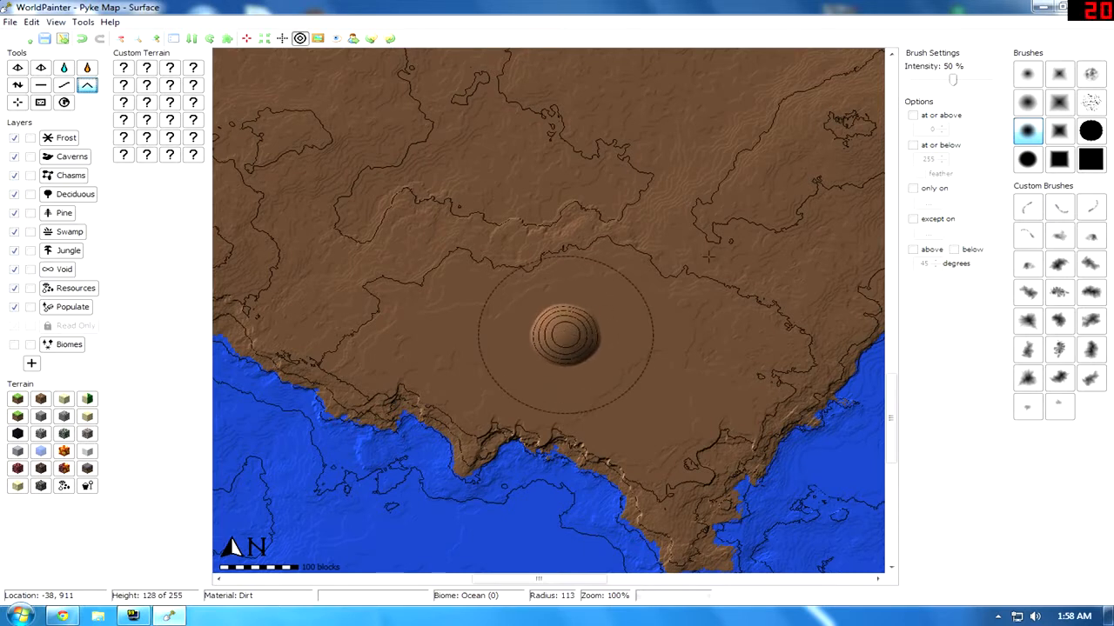
pyautogui.moveTo(953, 80); pyautogui.dragTo(997, 84)
pyautogui.moveTo(564, 334); pyautogui.dragTo(564, 334)
# Step: Raise a smaller peak on each side of the round mountain, using a different soft round brush for each
pyautogui.click(1030, 105)
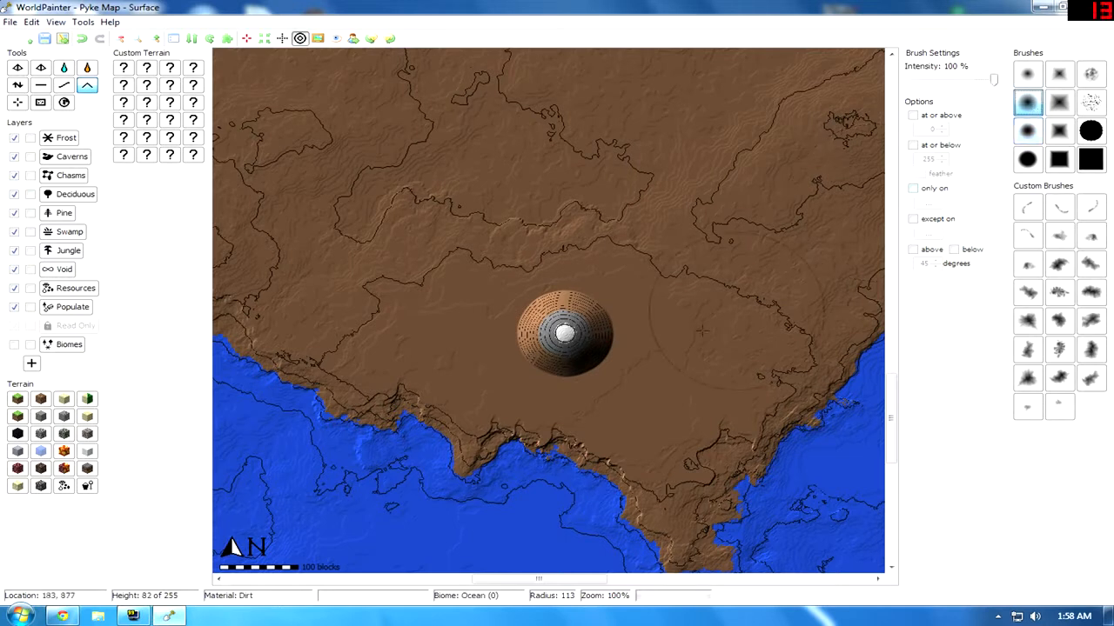
pyautogui.moveTo(648, 329); pyautogui.dragTo(648, 329)
pyautogui.click(1026, 75)
pyautogui.moveTo(462, 340); pyautogui.dragTo(461, 339)
pyautogui.scroll(2, 461, 339)
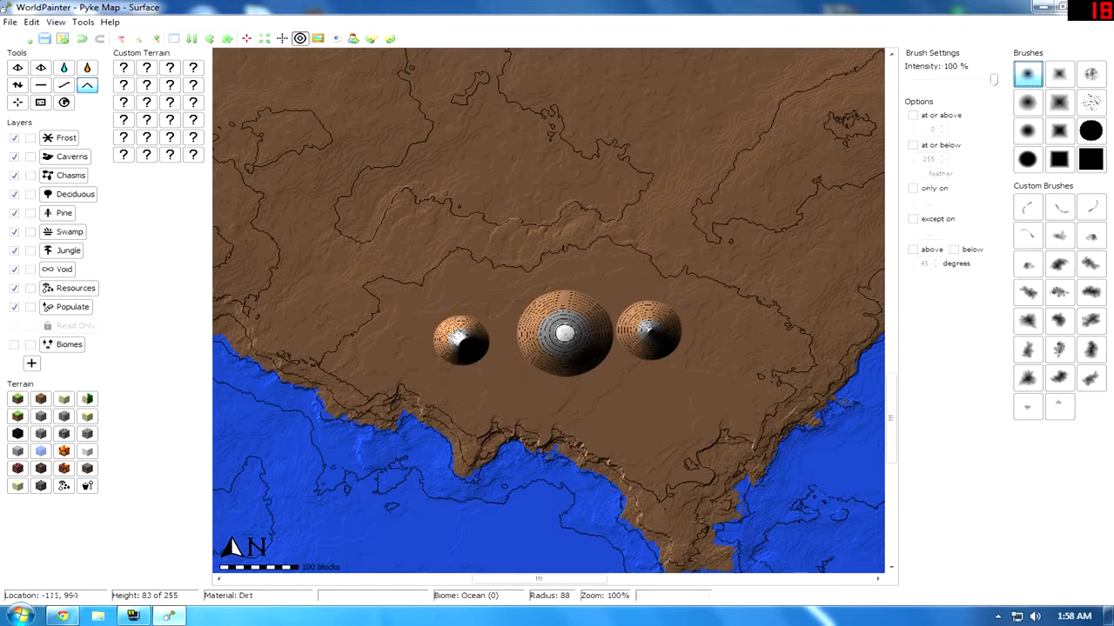
# Step: Examine the three test mountains in the 3D view and close it
pyautogui.click(32, 22)
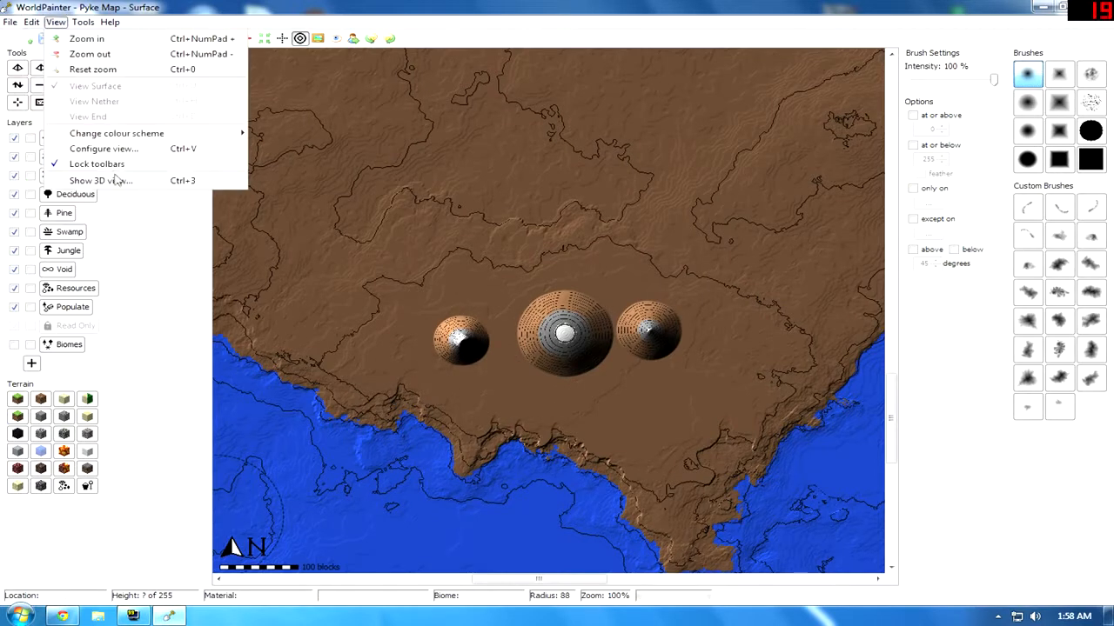
pyautogui.click(114, 180)
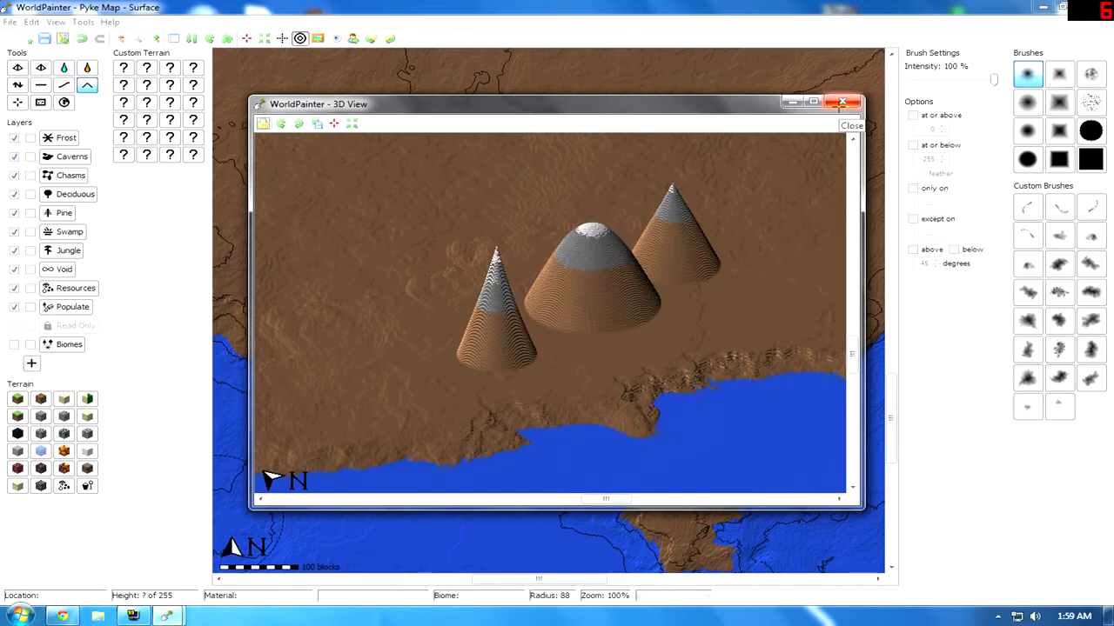
pyautogui.click(841, 105)
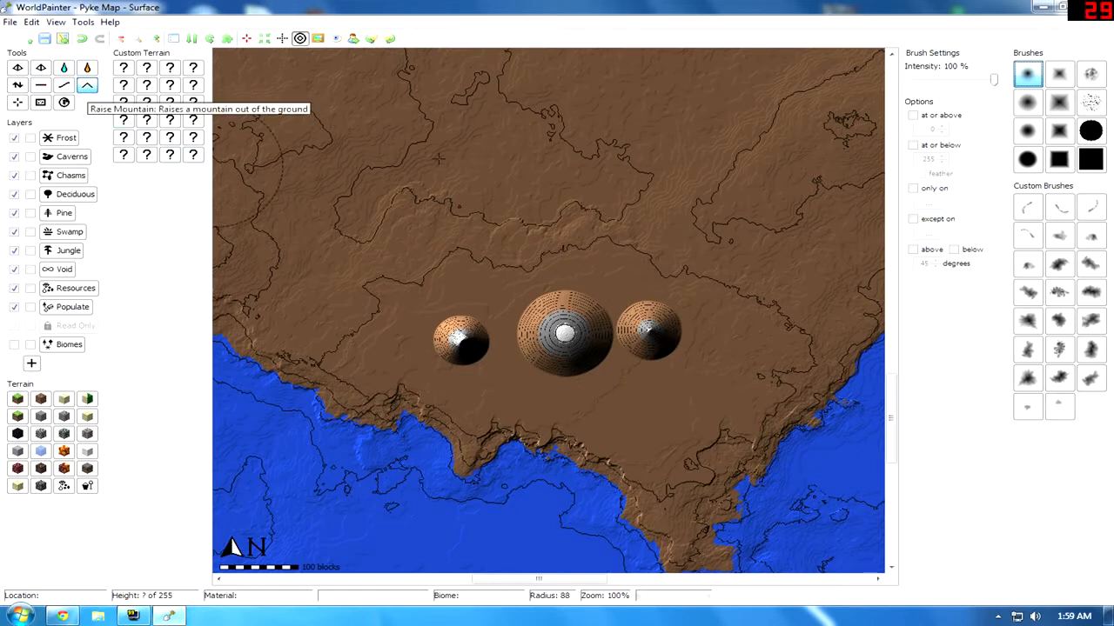
# Step: Raise a jagged mountain just south of the round peaks with a custom brush of radius 139, and inspect it in 3D
pyautogui.click(1059, 265)
pyautogui.moveTo(617, 405); pyautogui.dragTo(619, 405)
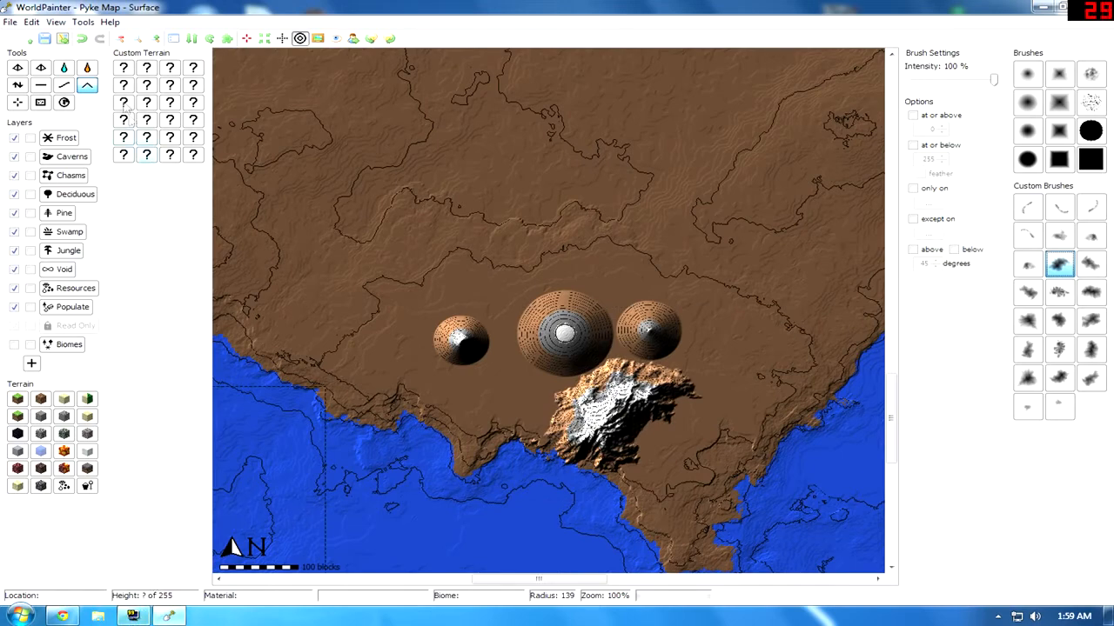
pyautogui.click(55, 22)
pyautogui.click(100, 178)
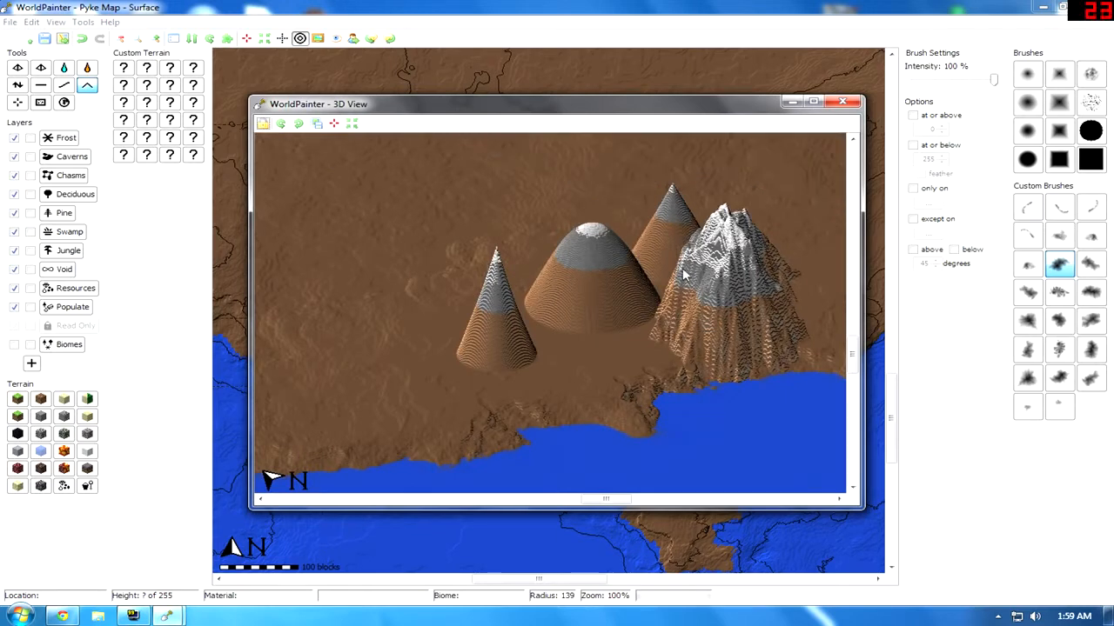
pyautogui.click(789, 102)
# Step: Raise a broad rugged ridge behind the round peaks with the same custom brush at radius 300, and inspect it in 3D
pyautogui.scroll(8, 590, 261)
pyautogui.moveTo(539, 273); pyautogui.dragTo(540, 273)
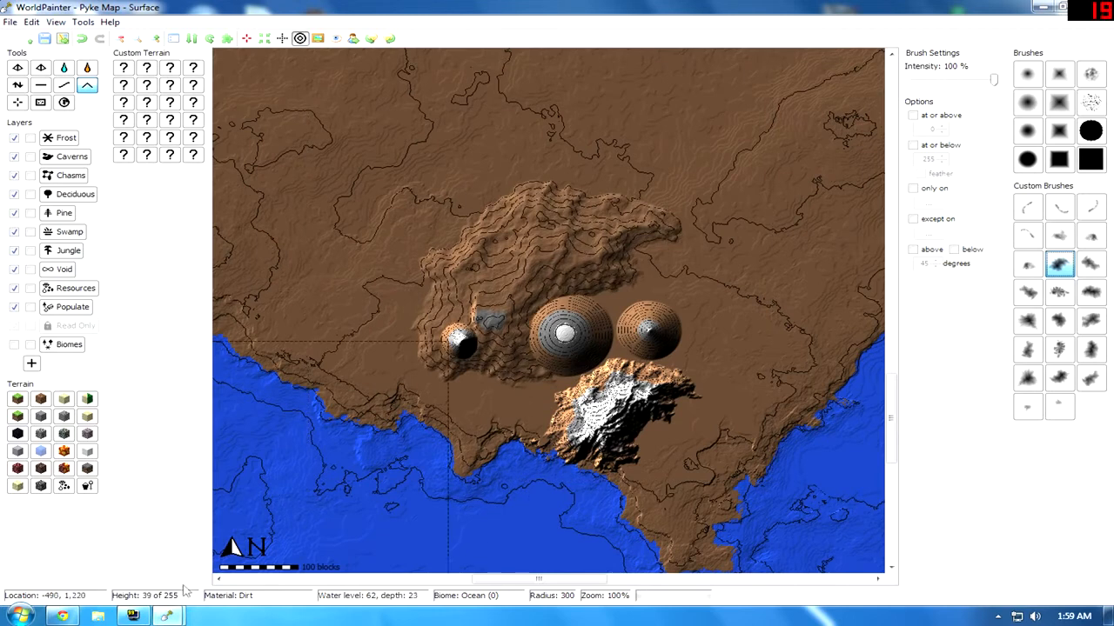
pyautogui.click(167, 611)
pyautogui.click(256, 553)
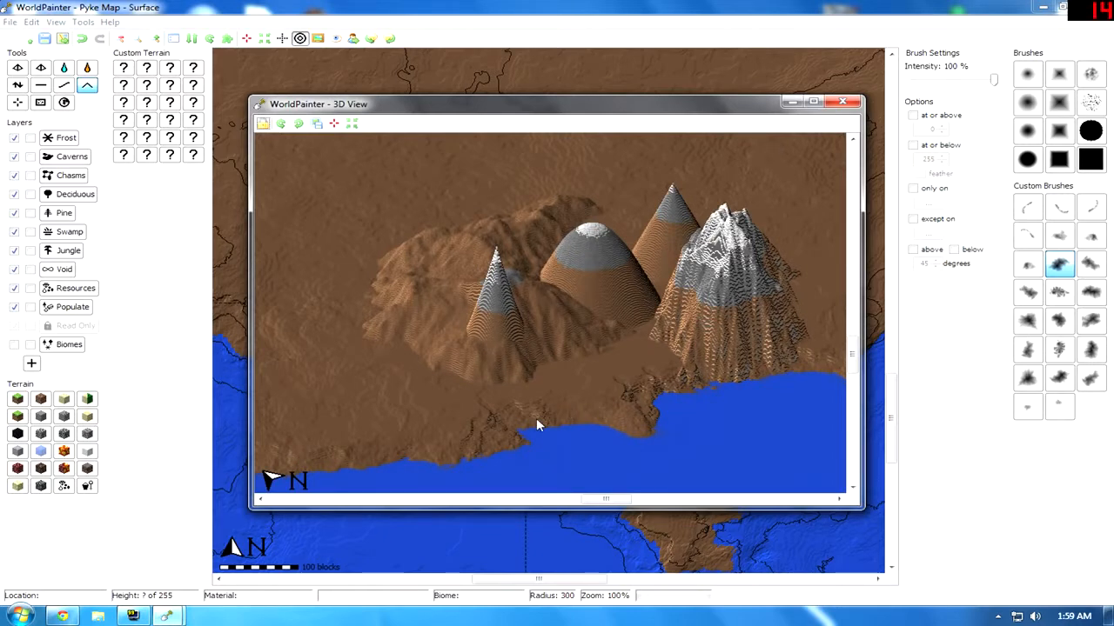
pyautogui.click(842, 101)
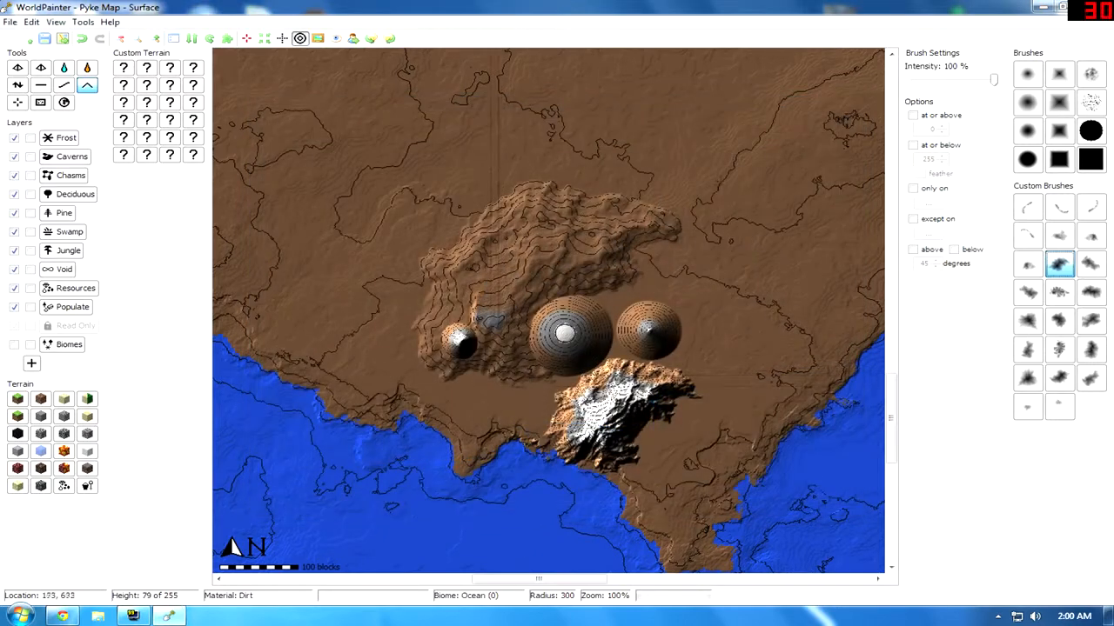
# Step: Undo all the test mountains on the southern plain
pyautogui.hotkey('ctrl', 'z')
pyautogui.hotkey('ctrl', 'z')
pyautogui.hotkey('ctrl', 'z')
pyautogui.hotkey('ctrl', 'z')
pyautogui.hotkey('ctrl', 'z')
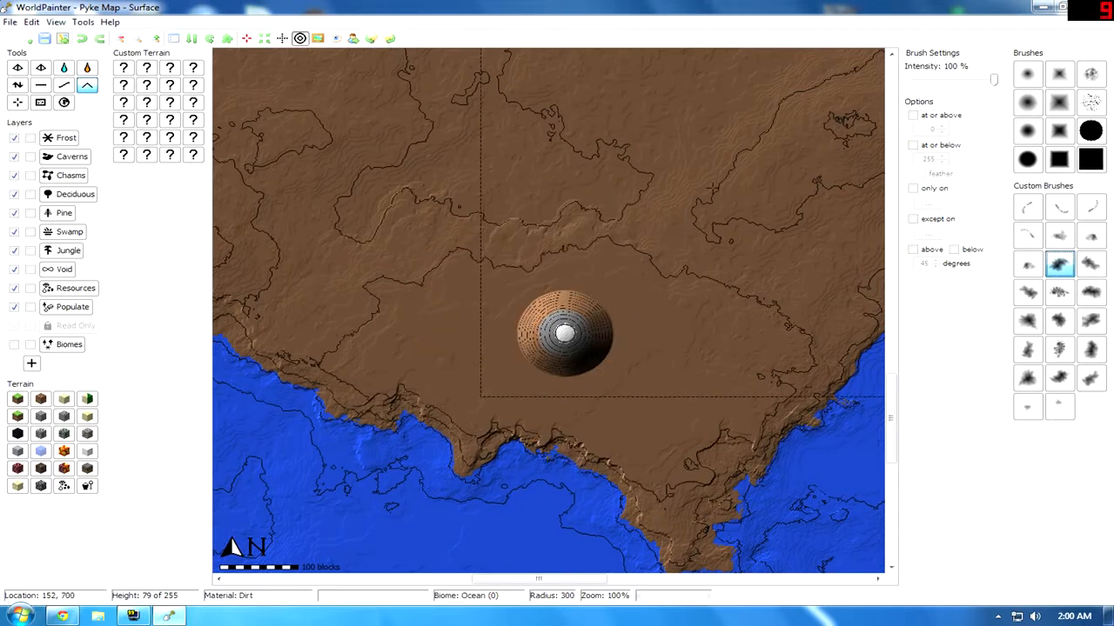
pyautogui.hotkey('ctrl', 'z')
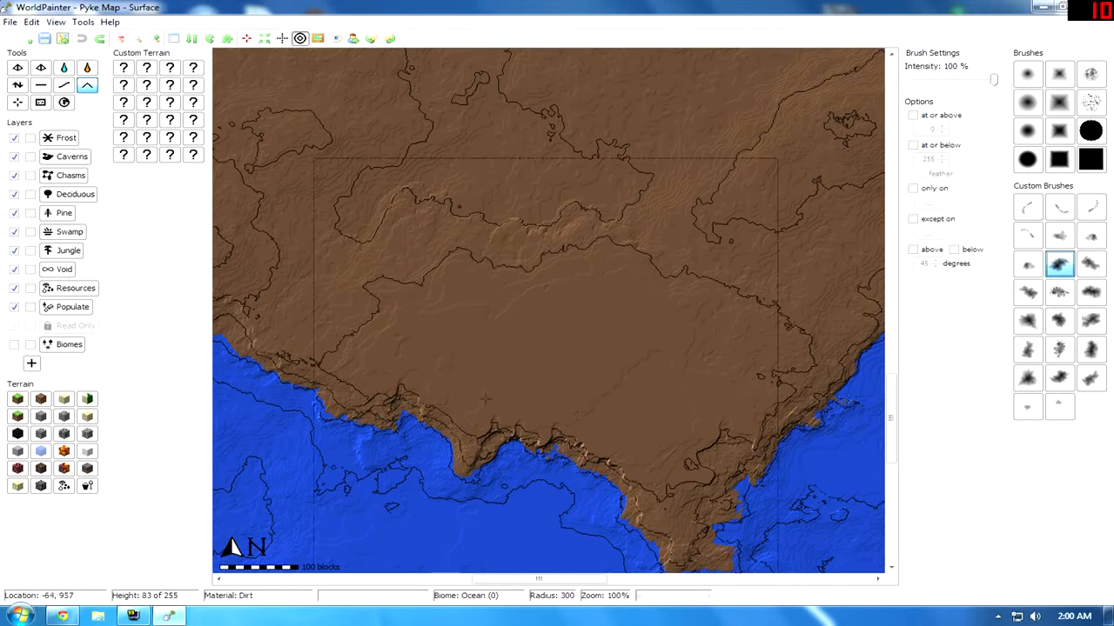
# Step: Compare the lordsport.png and pyke.jpg reference images in Chrome with the bay on the island's northern coast
pyautogui.click(62, 616)
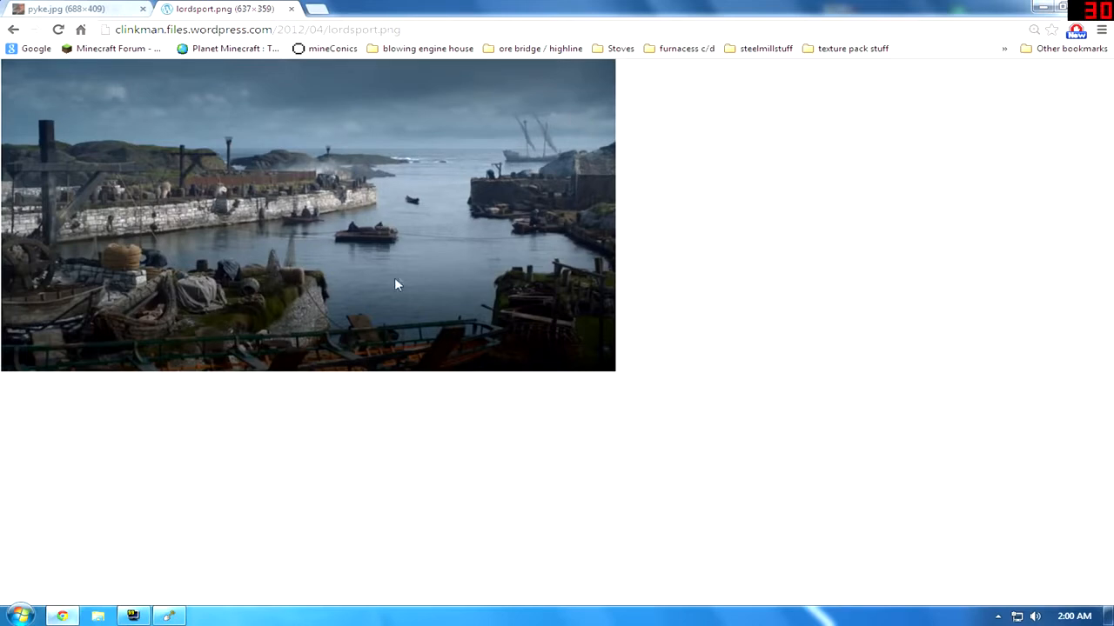
pyautogui.click(171, 616)
pyautogui.moveTo(534, 209); pyautogui.dragTo(581, 443, button='middle')
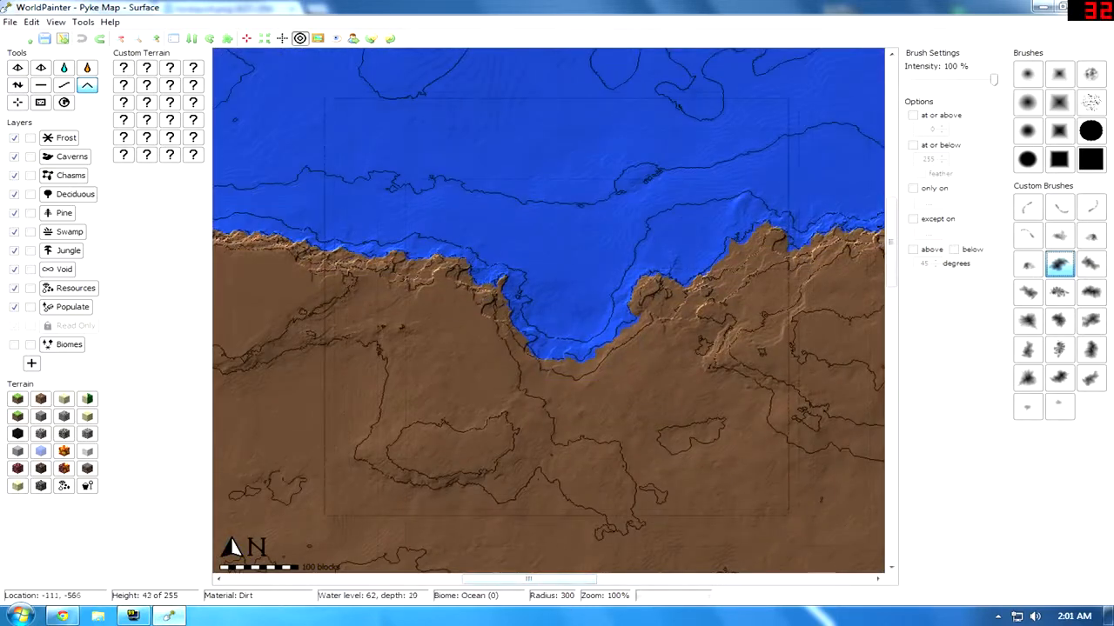
pyautogui.click(63, 616)
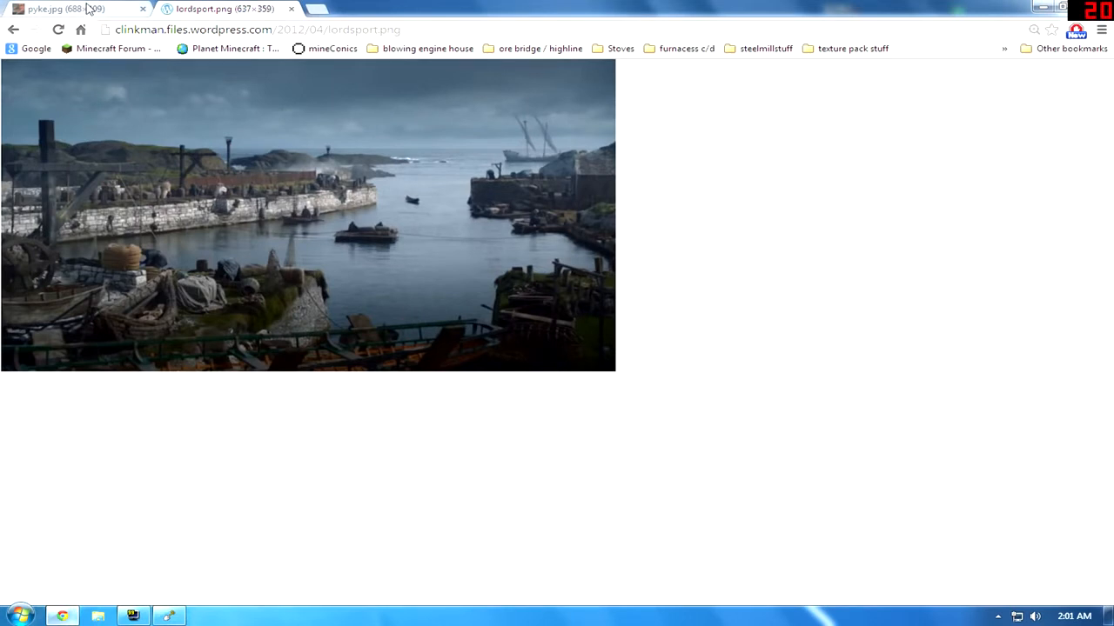
pyautogui.click(87, 8)
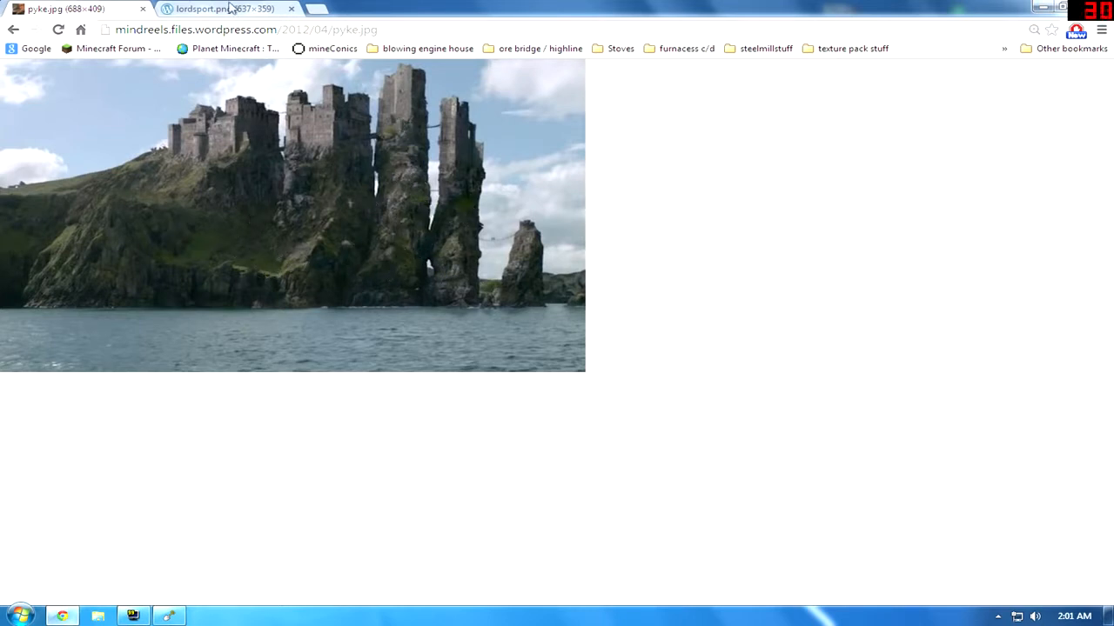
pyautogui.click(232, 8)
pyautogui.click(168, 617)
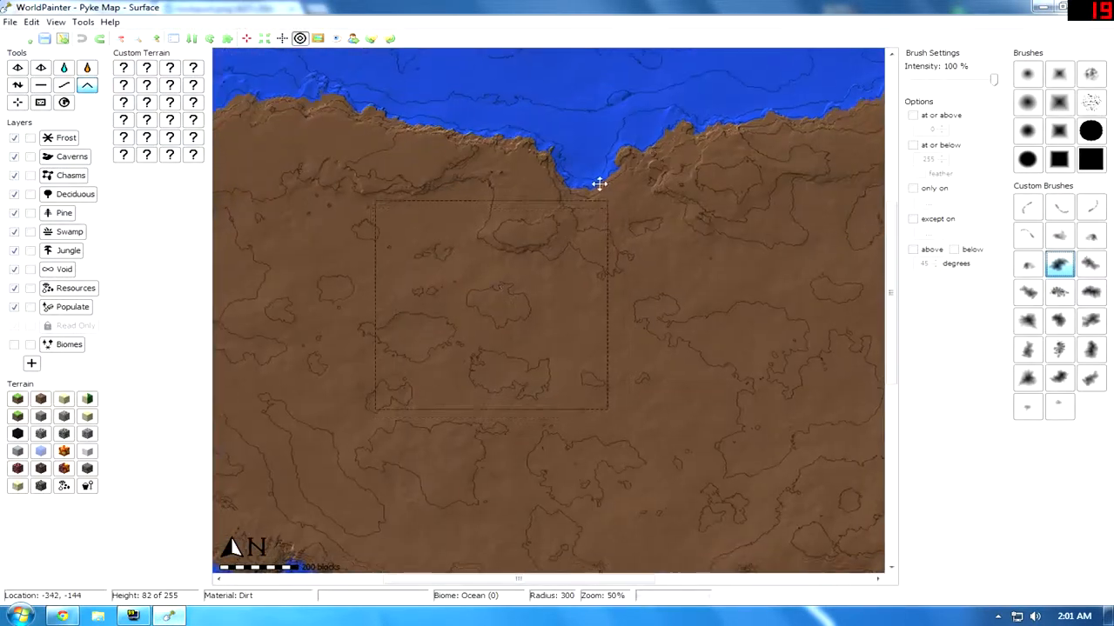
# Step: Examine the island's interior and the rocky peninsula at its southeastern corner
pyautogui.moveTo(599, 182); pyautogui.dragTo(704, 43, button='middle')
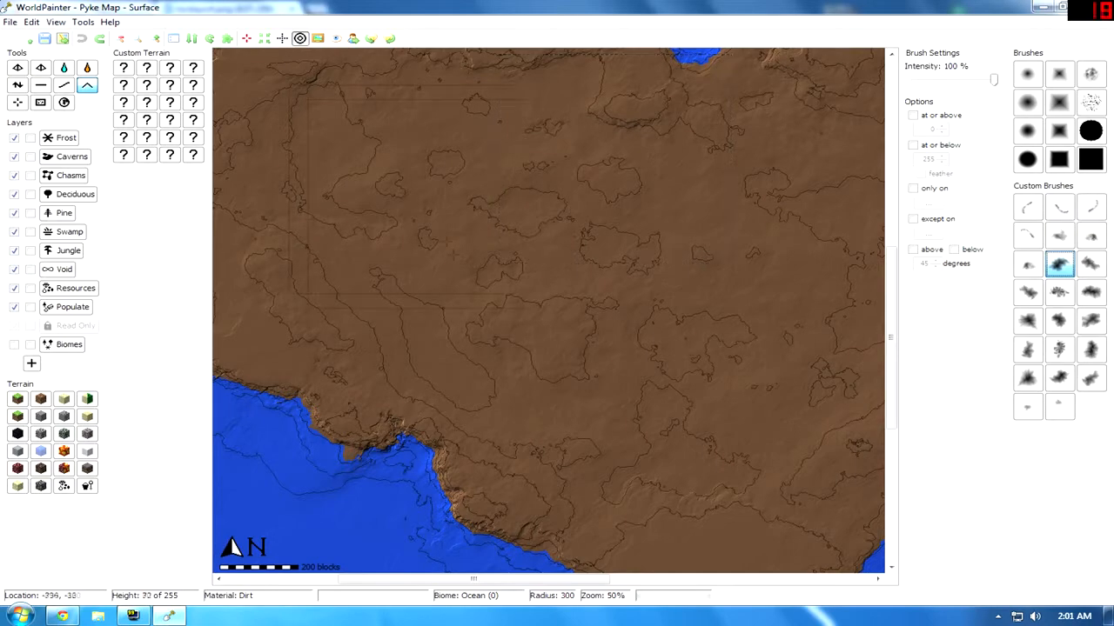
pyautogui.scroll(-1, 469, 222)
pyautogui.moveTo(686, 282); pyautogui.dragTo(575, 303, button='middle')
pyautogui.scroll(1, 583, 298)
pyautogui.moveTo(669, 293); pyautogui.dragTo(452, 251, button='middle')
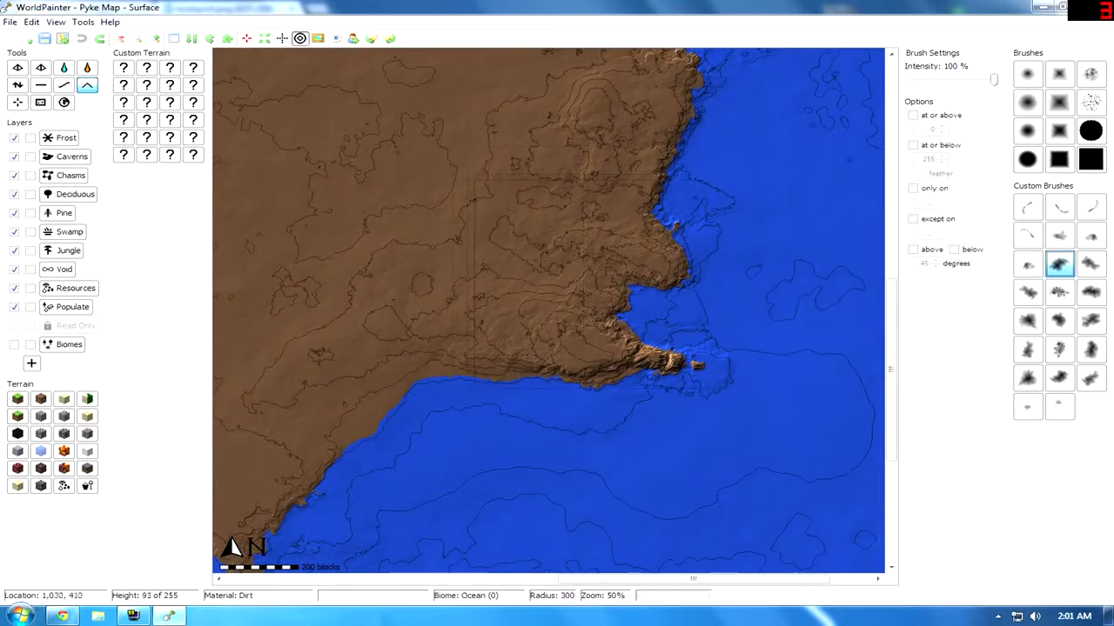
pyautogui.scroll(1, 655, 357)
pyautogui.moveTo(646, 350)
pyautogui.mouseDown(button='middle')
pyautogui.moveTo(494, 299)
pyautogui.moveTo(500, 334)
pyautogui.mouseUp(button='middle')
pyautogui.scroll(2, 498, 310)
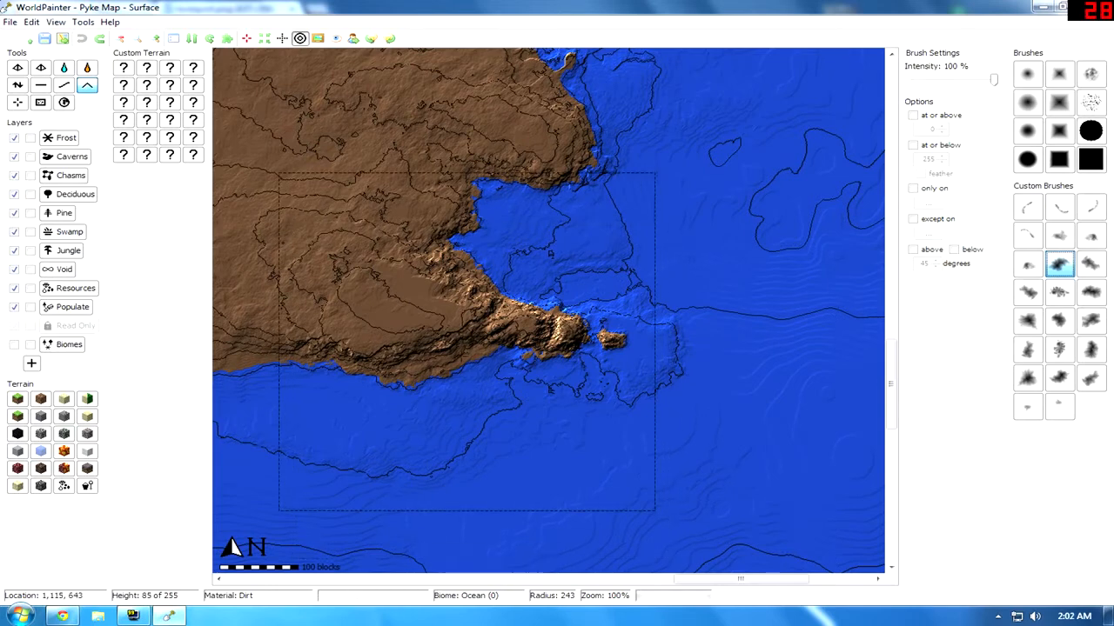
# Step: Switch to Chrome to review the pyke.jpg castle and lordsport.png harbour images, and return to WorldPainter
pyautogui.click(64, 617)
pyautogui.click(74, 8)
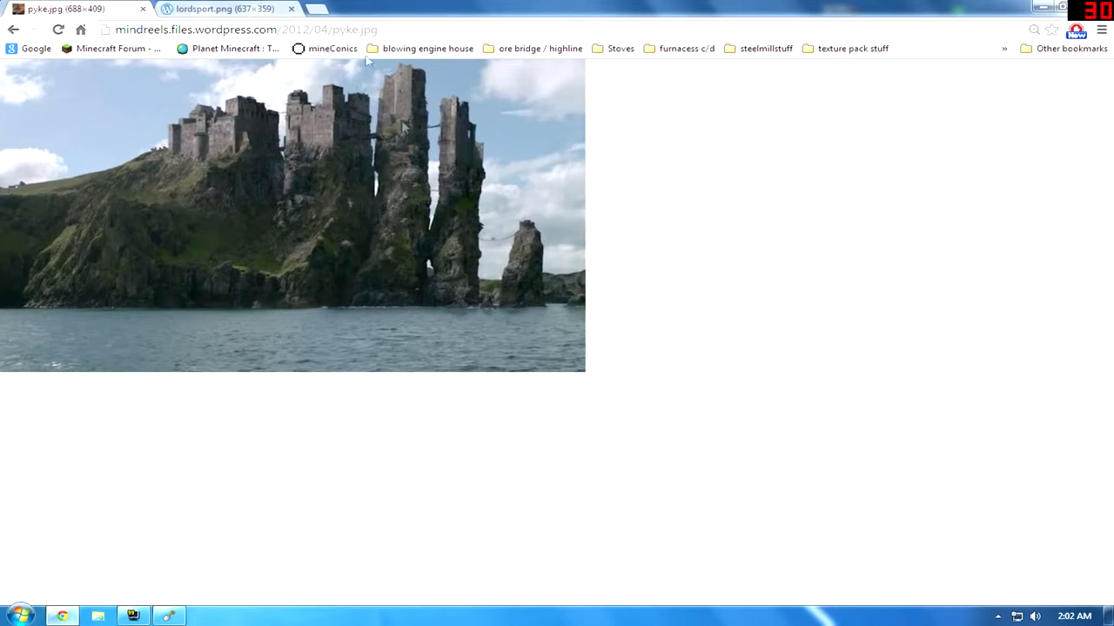
pyautogui.hotkey('ctrl', 'Tab')
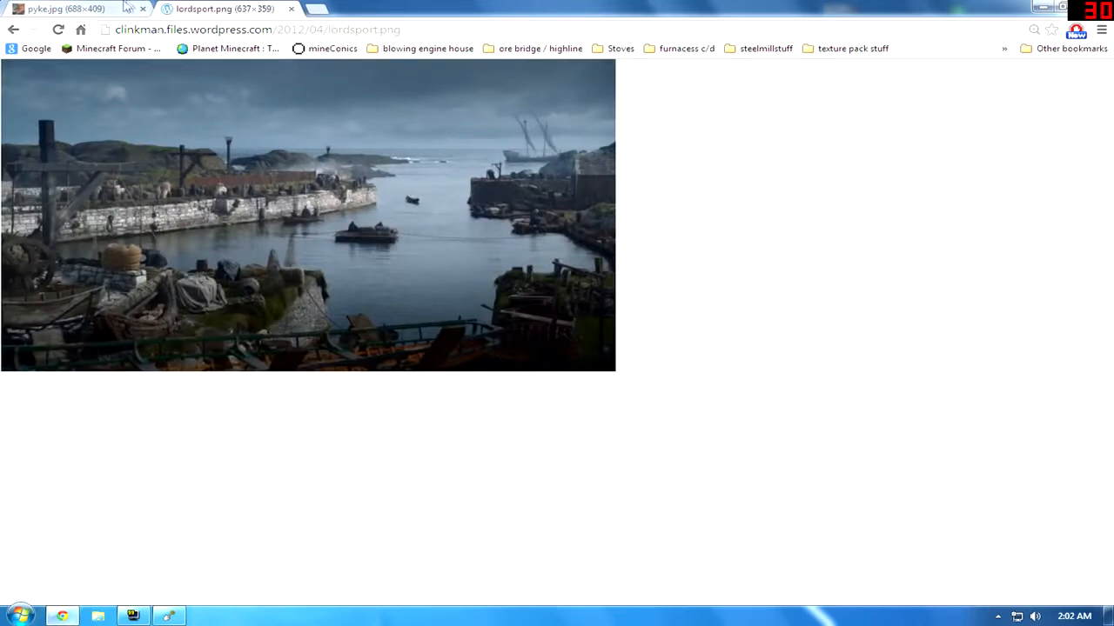
pyautogui.click(100, 9)
pyautogui.click(1039, 7)
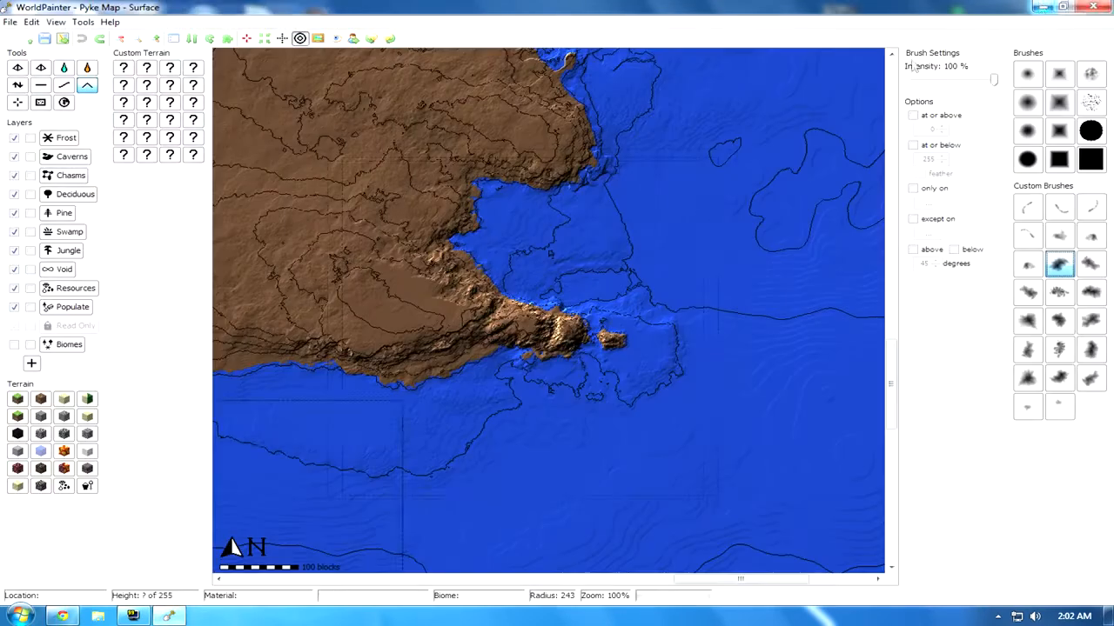
# Step: Examine the southern coast from the southeastern peninsula to the cliffs in the southwest
pyautogui.moveTo(656, 294); pyautogui.dragTo(763, 296, button='middle')
pyautogui.keyDown('ctrl'); pyautogui.scroll(-1, 762, 296); pyautogui.keyUp('ctrl')
pyautogui.moveTo(422, 258); pyautogui.dragTo(720, 140, button='middle')
pyautogui.moveTo(366, 315); pyautogui.dragTo(577, 342, button='middle')
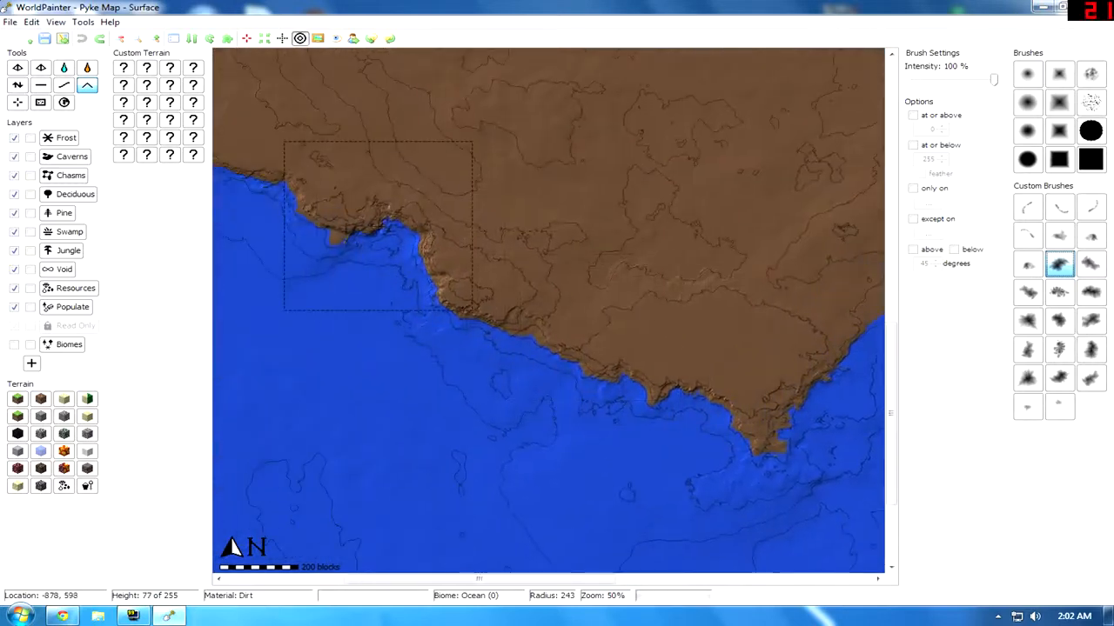
pyautogui.keyDown('ctrl'); pyautogui.scroll(1, 396, 228); pyautogui.keyUp('ctrl')
pyautogui.moveTo(443, 229); pyautogui.dragTo(689, 355, button='middle')
pyautogui.moveTo(522, 234); pyautogui.dragTo(574, 286, button='middle')
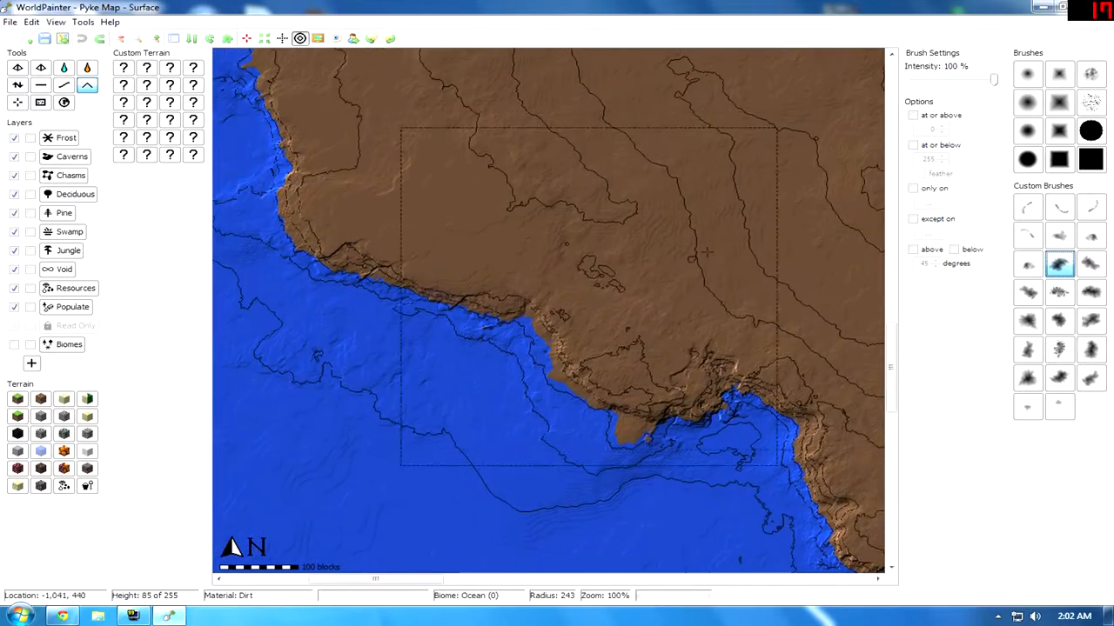
# Step: Select the Height tool with the wide, dark, irregular custom brush
pyautogui.click(1092, 295)
pyautogui.click(19, 87)
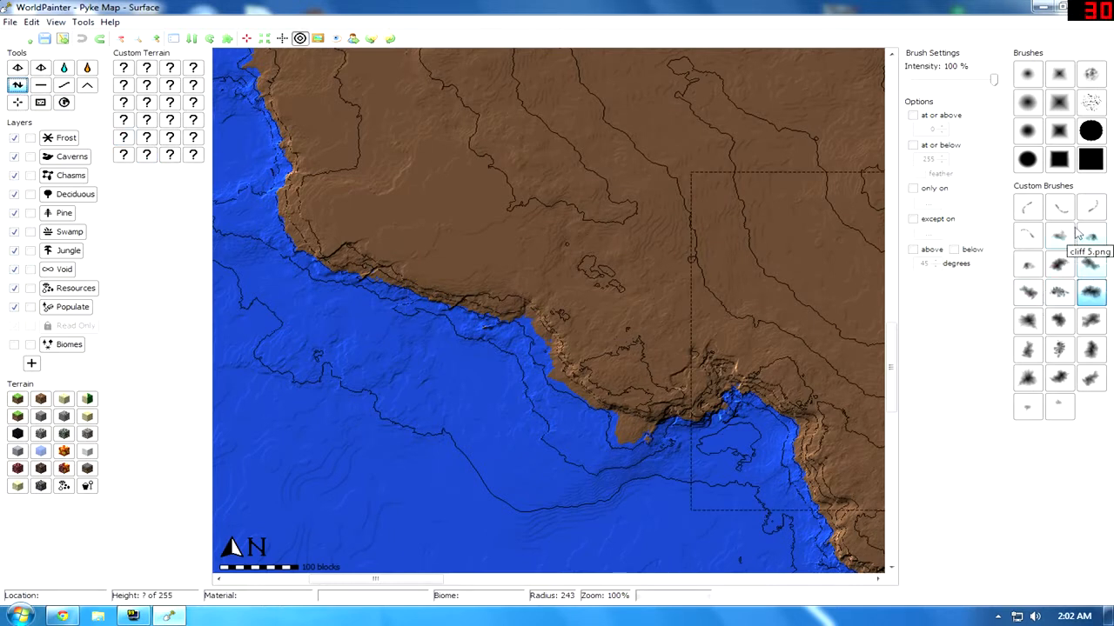
pyautogui.click(1092, 293)
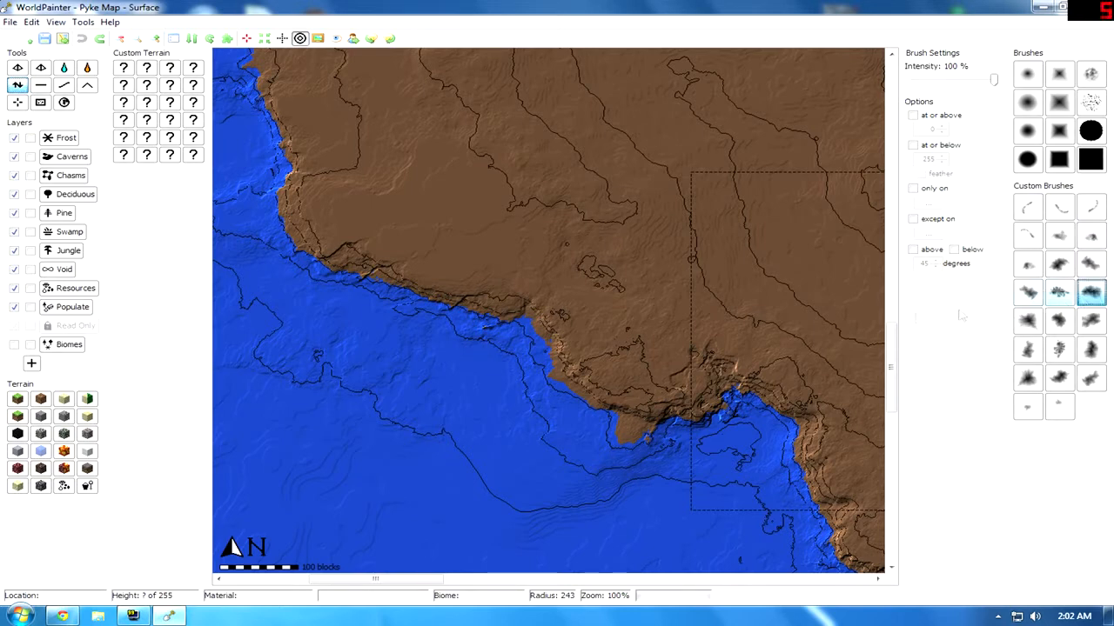
# Step: Try reshaping the island's interior with the Height tool and undo the last change
pyautogui.moveTo(516, 260); pyautogui.dragTo(374, 426, button='middle')
pyautogui.moveTo(873, 228); pyautogui.dragTo(473, 290, button='middle')
pyautogui.scroll(-1, 566, 311)
pyautogui.moveTo(574, 317)
pyautogui.mouseDown()
pyautogui.moveTo(539, 309)
pyautogui.moveTo(571, 350)
pyautogui.moveTo(601, 288)
pyautogui.moveTo(522, 183)
pyautogui.moveTo(487, 252)
pyautogui.moveTo(414, 305)
pyautogui.moveTo(417, 366)
pyautogui.moveTo(644, 413)
pyautogui.moveTo(600, 330)
pyautogui.moveTo(669, 260)
pyautogui.moveTo(482, 281)
pyautogui.moveTo(418, 451)
pyautogui.moveTo(529, 482)
pyautogui.moveTo(624, 470)
pyautogui.moveTo(638, 454)
pyautogui.moveTo(332, 340)
pyautogui.moveTo(304, 261)
pyautogui.moveTo(462, 174)
pyautogui.moveTo(609, 130)
pyautogui.moveTo(810, 99)
pyautogui.mouseUp()
pyautogui.scroll(1, 638, 454)
pyautogui.moveTo(814, 154)
pyautogui.mouseDown()
pyautogui.moveTo(765, 287)
pyautogui.moveTo(661, 418)
pyautogui.moveTo(539, 479)
pyautogui.moveTo(400, 515)
pyautogui.moveTo(340, 377)
pyautogui.moveTo(496, 401)
pyautogui.mouseUp()
pyautogui.keyDown('ctrl'); pyautogui.scroll(-1, 497, 409); pyautogui.keyUp('ctrl')
pyautogui.moveTo(499, 410)
pyautogui.mouseDown(button='middle')
pyautogui.moveTo(517, 400)
pyautogui.moveTo(647, 185)
pyautogui.mouseUp(button='middle')
pyautogui.moveTo(575, 278)
pyautogui.mouseDown(button='middle')
pyautogui.moveTo(567, 271)
pyautogui.moveTo(516, 323)
pyautogui.moveTo(505, 300)
pyautogui.mouseUp(button='middle')
pyautogui.hotkey('ctrl', 'z')
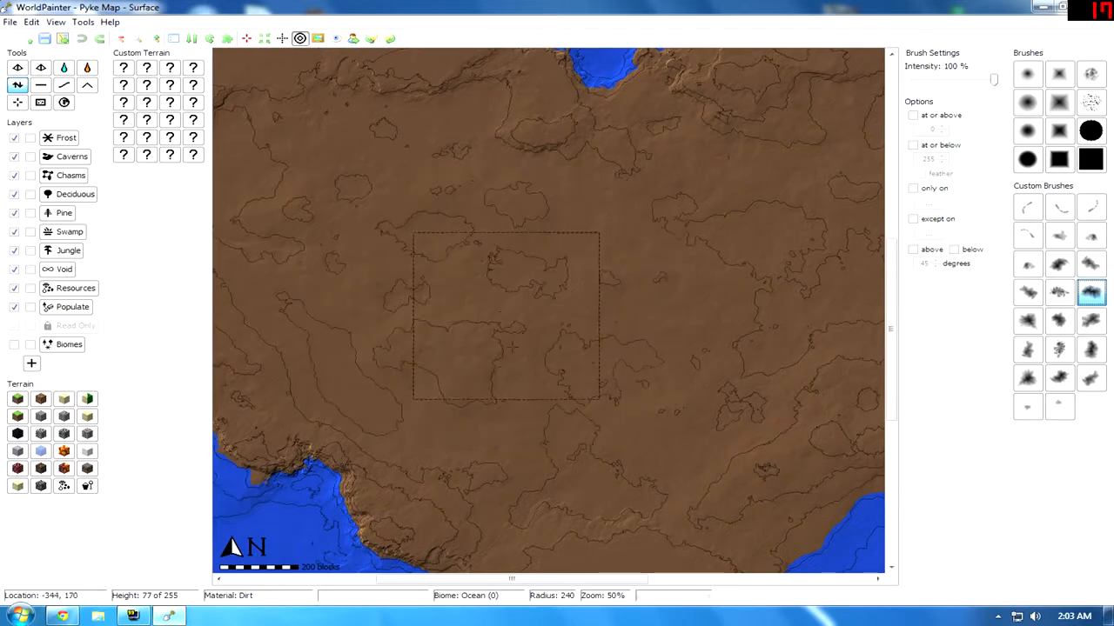
# Step: Try raising a steep hill in the southern interior with the custom brush at radius 240, and undo it
pyautogui.moveTo(604, 483)
pyautogui.mouseDown(button='middle')
pyautogui.moveTo(503, 293)
pyautogui.moveTo(529, 285)
pyautogui.mouseUp(button='middle')
pyautogui.moveTo(496, 269); pyautogui.dragTo(499, 268)
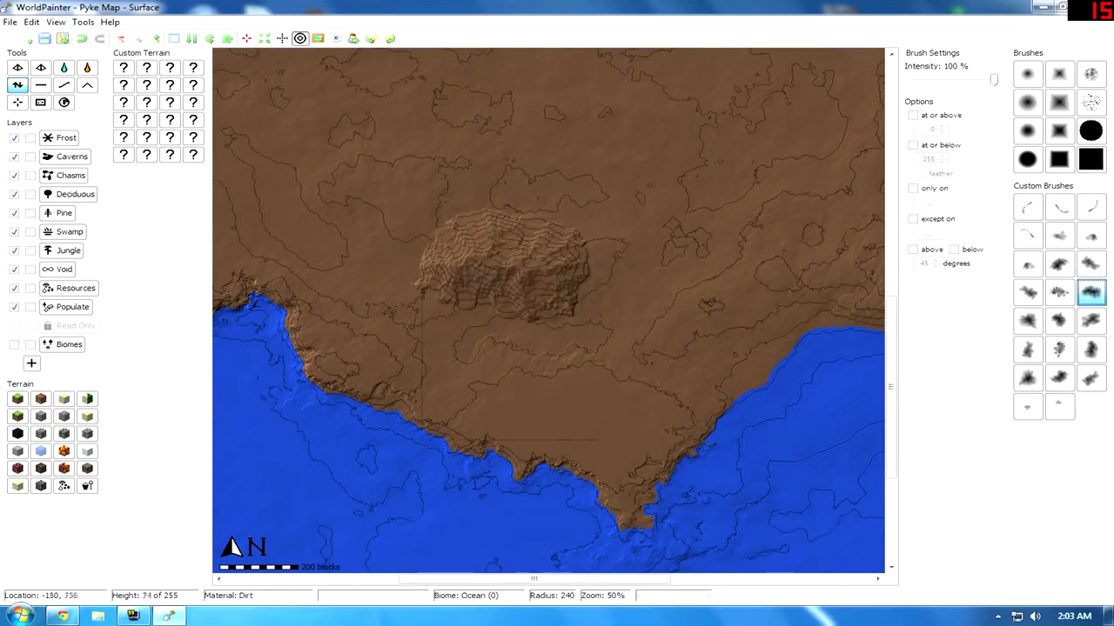
pyautogui.keyDown('ctrl'); pyautogui.scroll(1, 517, 407); pyautogui.keyUp('ctrl')
pyautogui.moveTo(479, 298); pyautogui.dragTo(507, 395, button='middle')
pyautogui.hotkey('ctrl', 'z')
# Step: Raise a broad mountain with layered slopes in the southern interior, using the custom brush at radius 194
pyautogui.moveTo(559, 261)
pyautogui.mouseDown()
pyautogui.moveTo(533, 238)
pyautogui.moveTo(478, 284)
pyautogui.moveTo(553, 388)
pyautogui.moveTo(609, 409)
pyautogui.moveTo(557, 395)
pyautogui.moveTo(479, 331)
pyautogui.moveTo(447, 326)
pyautogui.mouseUp()
pyautogui.scroll(2, 679, 448)
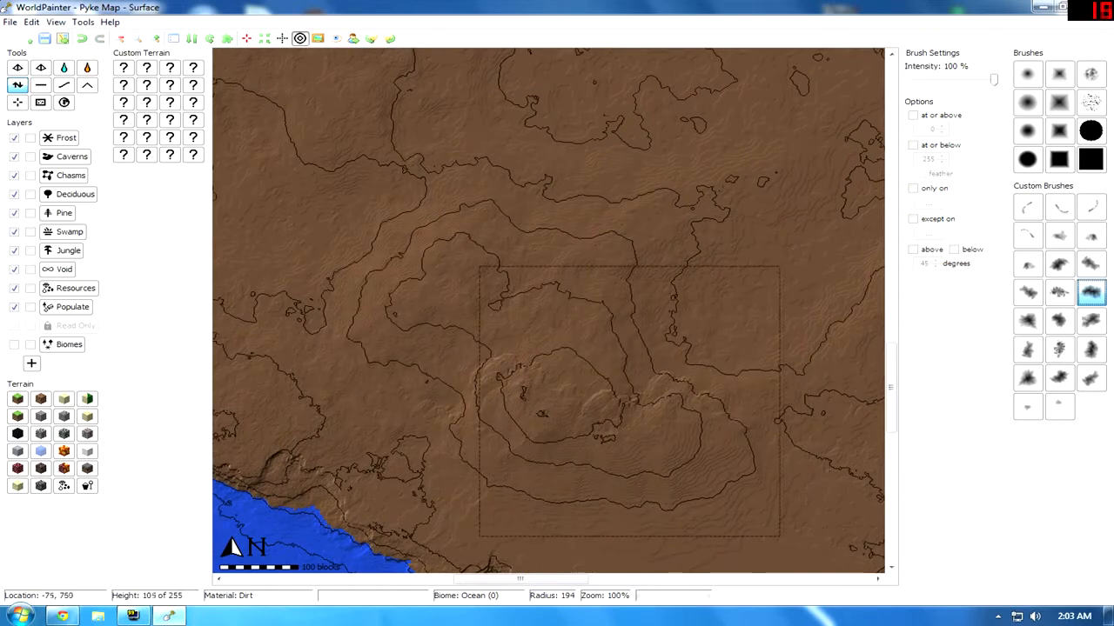
pyautogui.moveTo(607, 393)
pyautogui.mouseDown()
pyautogui.moveTo(542, 398)
pyautogui.moveTo(539, 335)
pyautogui.moveTo(662, 357)
pyautogui.moveTo(644, 348)
pyautogui.mouseUp()
pyautogui.keyDown('ctrl'); pyautogui.scroll(1, 662, 432); pyautogui.keyUp('ctrl')
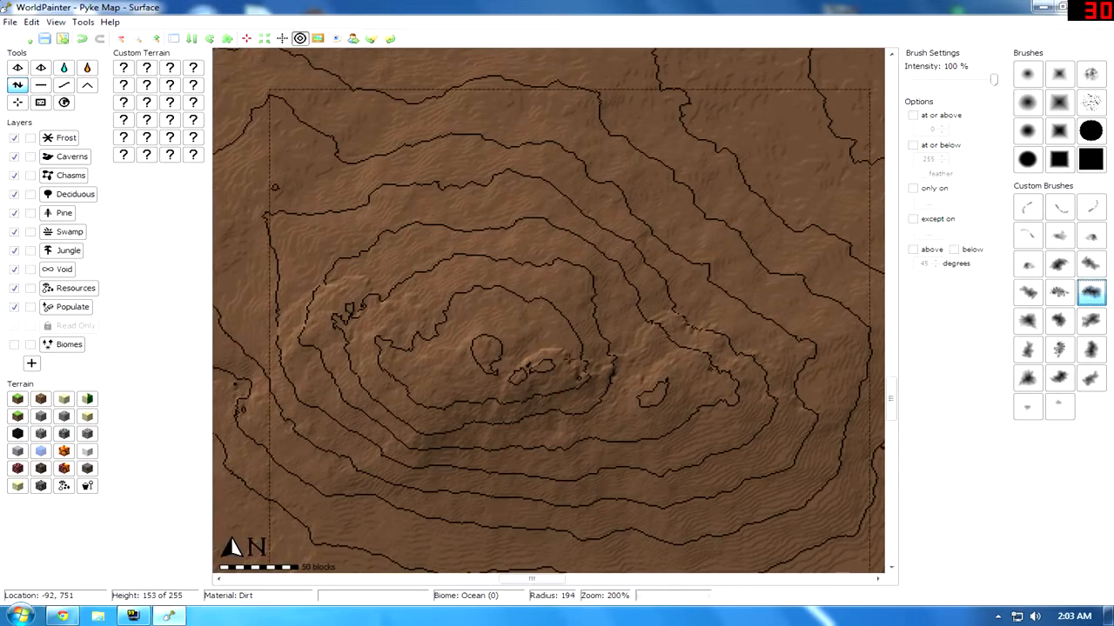
pyautogui.keyDown('ctrl'); pyautogui.scroll(-1, 579, 364); pyautogui.keyUp('ctrl')
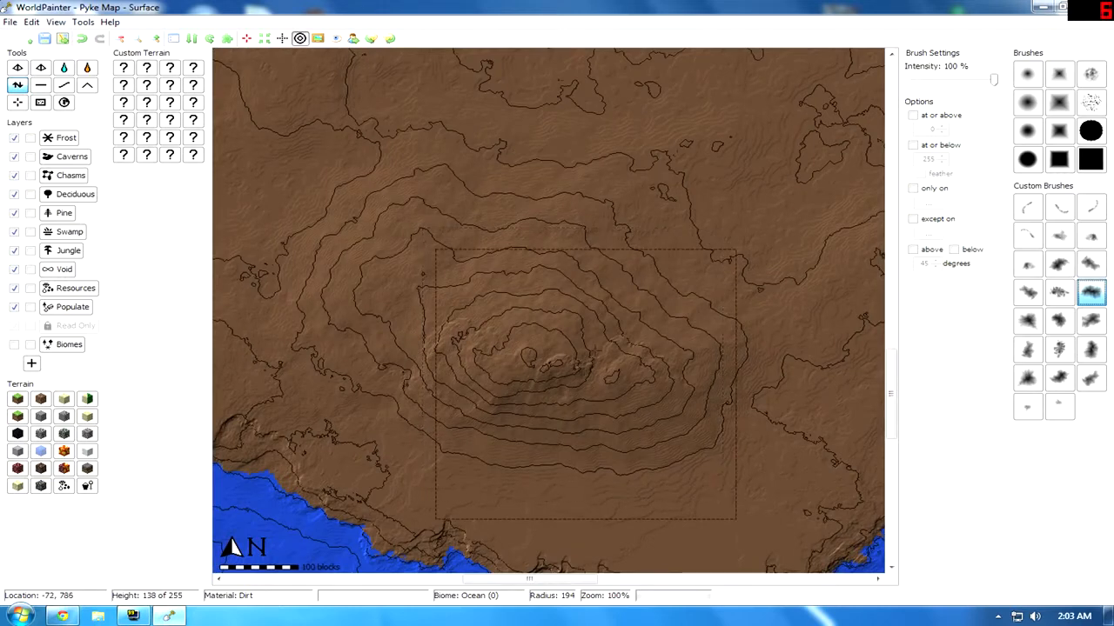
# Step: Try raising a hill over the southwestern coastal cliffs with the brush at radius 194, and undo it
pyautogui.keyDown('ctrl'); pyautogui.scroll(1, 567, 366); pyautogui.keyUp('ctrl')
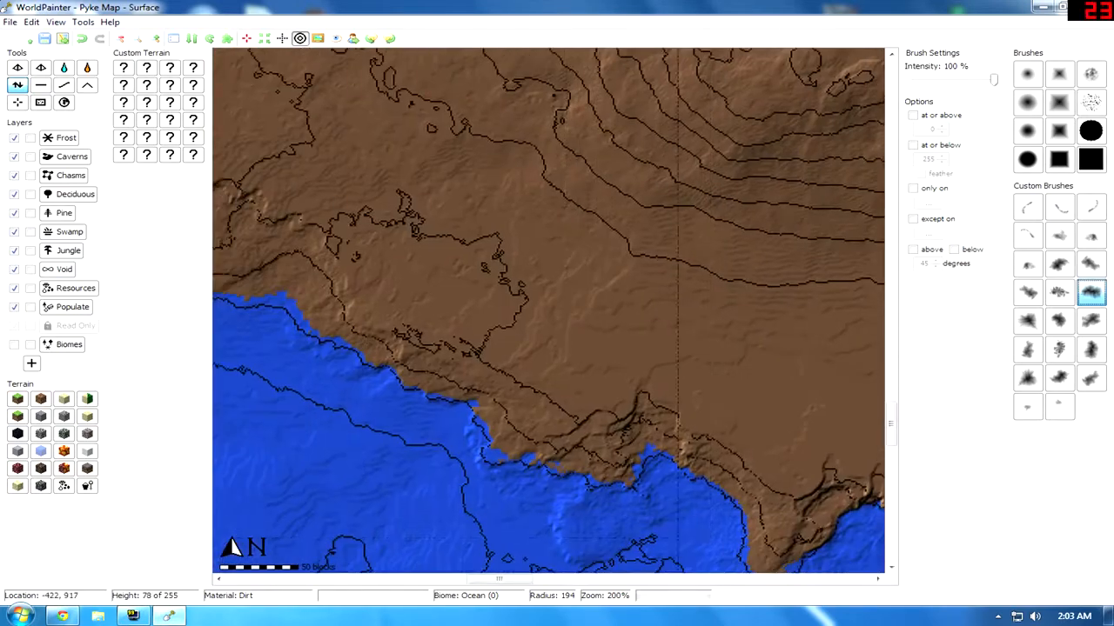
pyautogui.moveTo(378, 302)
pyautogui.mouseDown()
pyautogui.moveTo(435, 344)
pyautogui.moveTo(596, 382)
pyautogui.moveTo(294, 246)
pyautogui.mouseUp()
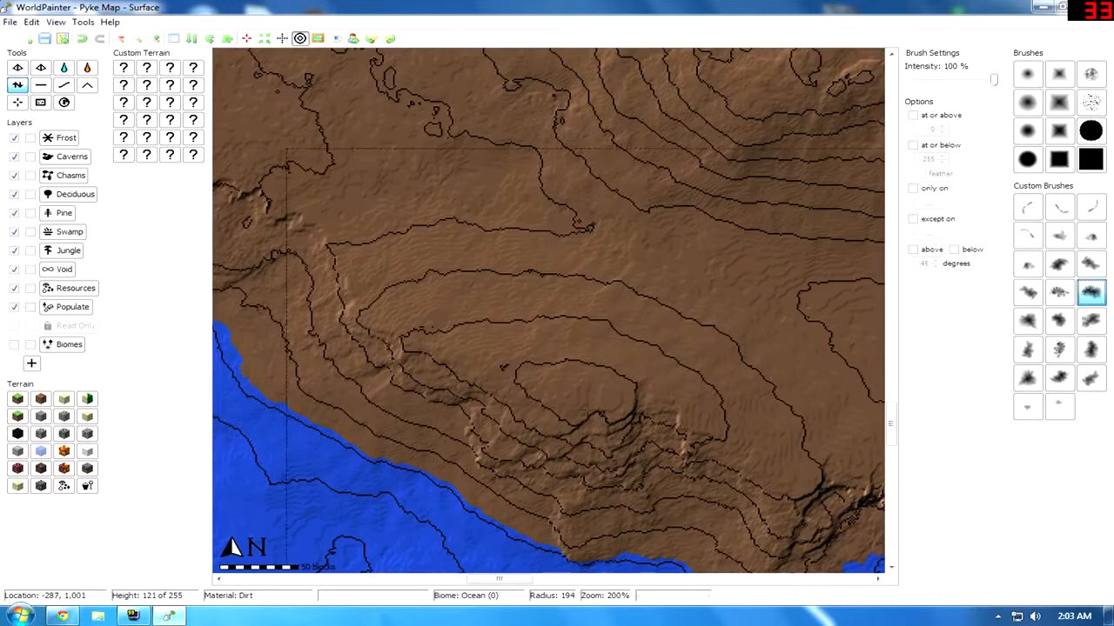
pyautogui.moveTo(570, 420); pyautogui.dragTo(492, 264, button='middle')
pyautogui.scroll(6, 474, 313)
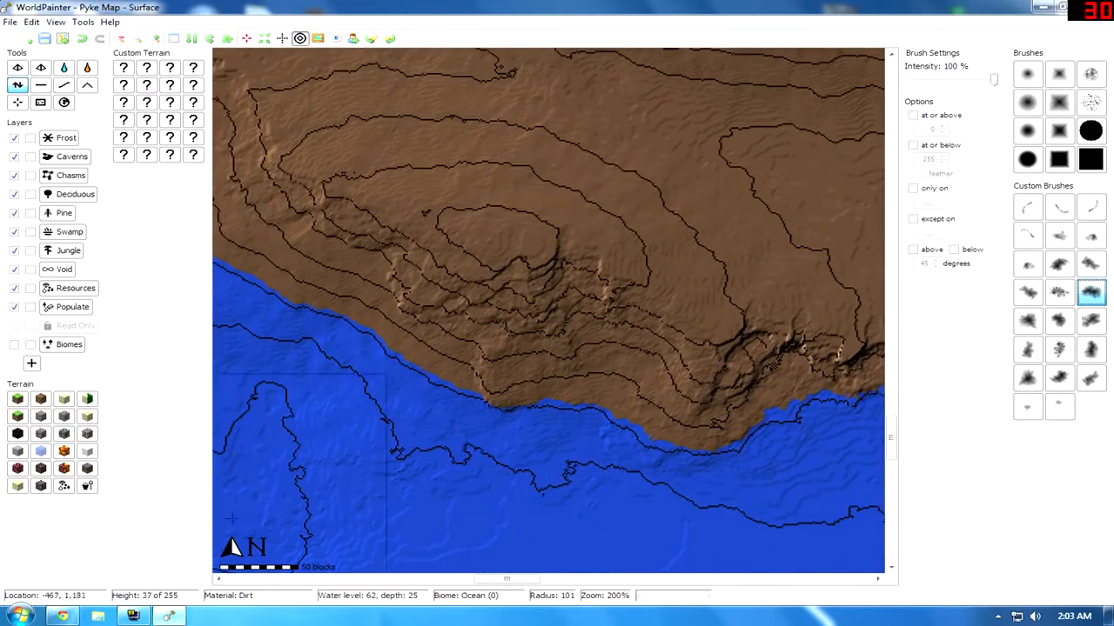
pyautogui.hotkey('ctrl', 'z')
# Step: Broaden the mountain's slopes toward the south and east with the brush at radius 195, and undo the last stroke
pyautogui.moveTo(677, 348); pyautogui.dragTo(540, 459, button='middle')
pyautogui.keyDown('ctrl'); pyautogui.scroll(-1, 537, 435); pyautogui.keyUp('ctrl')
pyautogui.moveTo(527, 339); pyautogui.dragTo(398, 309, button='middle')
pyautogui.scroll(-6, 438, 336)
pyautogui.moveTo(438, 336)
pyautogui.mouseDown()
pyautogui.moveTo(461, 353)
pyautogui.moveTo(556, 335)
pyautogui.moveTo(644, 492)
pyautogui.moveTo(709, 250)
pyautogui.mouseUp()
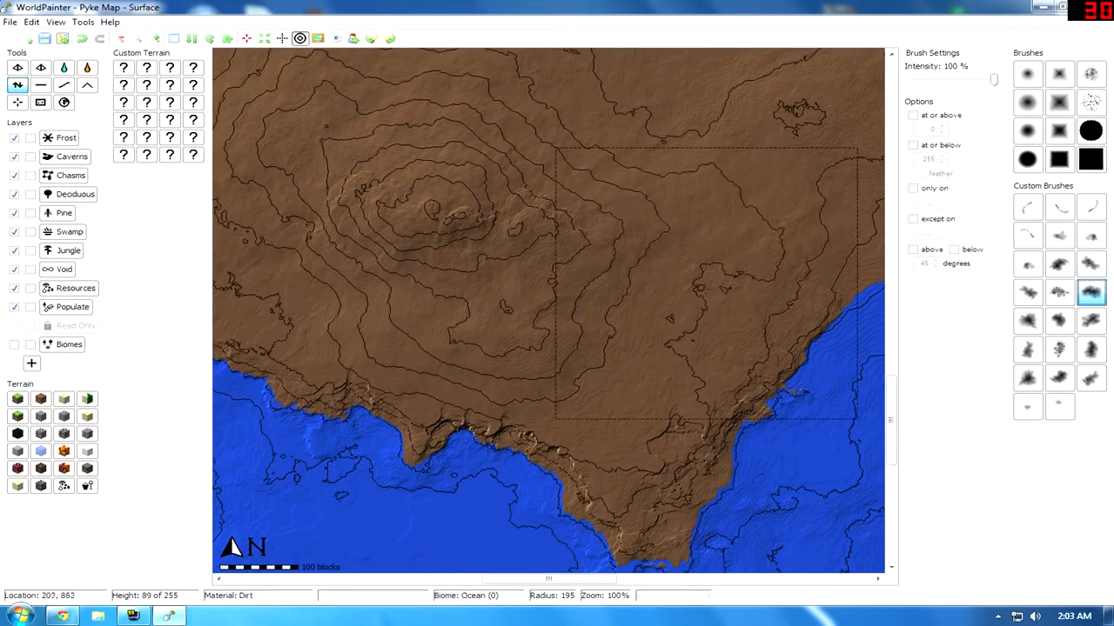
pyautogui.hotkey('ctrl', 'z')
# Step: Raise a smaller hill between the mountain and the southern peninsula with the brush at radius 90
pyautogui.moveTo(639, 416); pyautogui.dragTo(552, 268, button='middle')
pyautogui.scroll(8, 522, 270)
pyautogui.scroll(-2, 485, 187)
pyautogui.moveTo(484, 187)
pyautogui.mouseDown()
pyautogui.moveTo(317, 171)
pyautogui.moveTo(561, 165)
pyautogui.moveTo(494, 185)
pyautogui.mouseUp()
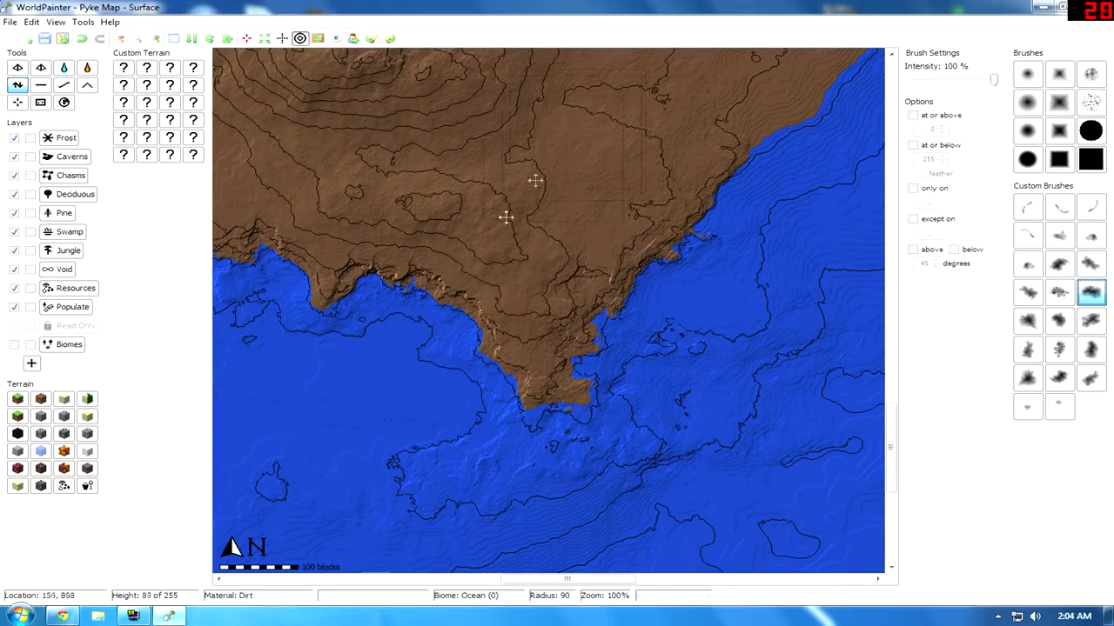
# Step: Extend the foothills around the southern mountain with wider strokes of the custom brush
pyautogui.moveTo(535, 180); pyautogui.dragTo(420, 325, button='middle')
pyautogui.scroll(-7, 433, 304)
pyautogui.moveTo(435, 300)
pyautogui.mouseDown()
pyautogui.moveTo(447, 277)
pyautogui.moveTo(483, 280)
pyautogui.moveTo(473, 290)
pyautogui.moveTo(409, 174)
pyautogui.moveTo(331, 156)
pyautogui.moveTo(270, 166)
pyautogui.mouseUp()
pyautogui.moveTo(292, 109); pyautogui.dragTo(528, 361, button='middle')
pyautogui.keyDown('ctrl'); pyautogui.scroll(-1, 603, 214); pyautogui.keyUp('ctrl')
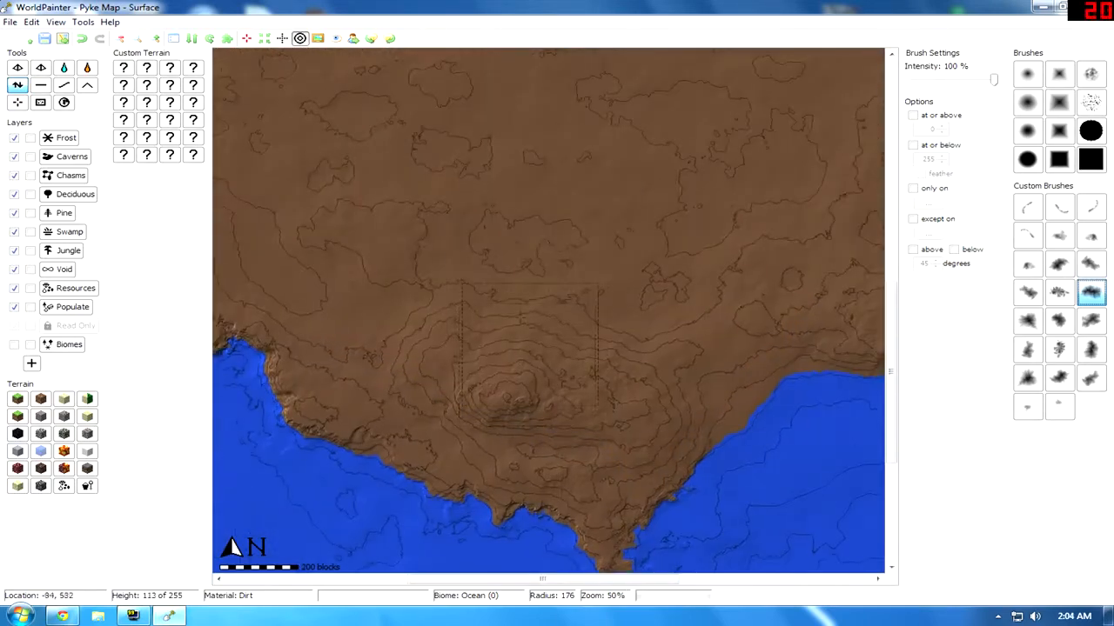
# Step: Examine the northern bay, the island's interior and the western coast for the placement of further hills
pyautogui.moveTo(599, 339); pyautogui.dragTo(779, 371, button='middle')
pyautogui.moveTo(389, 261); pyautogui.dragTo(600, 361, button='middle')
pyautogui.moveTo(641, 258); pyautogui.dragTo(361, 274, button='middle')
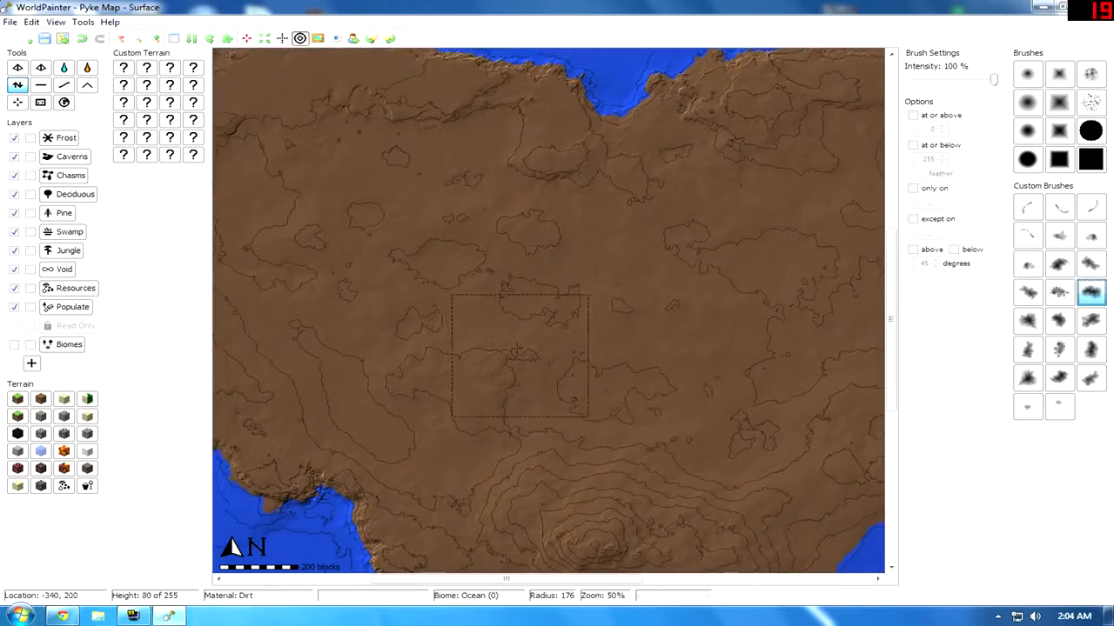
pyautogui.moveTo(564, 337); pyautogui.dragTo(754, 389, button='middle')
pyautogui.moveTo(618, 385); pyautogui.dragTo(286, 470, button='middle')
pyautogui.moveTo(517, 280); pyautogui.dragTo(553, 325, button='middle')
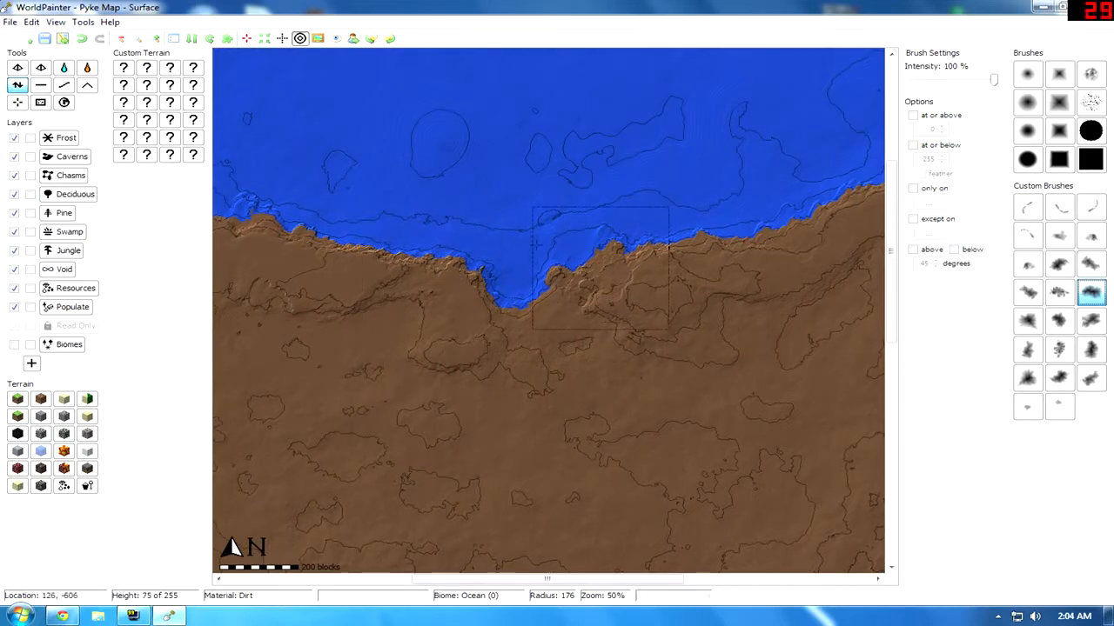
pyautogui.moveTo(494, 392)
pyautogui.mouseDown(button='middle')
pyautogui.moveTo(522, 325)
pyautogui.moveTo(492, 511)
pyautogui.moveTo(511, 446)
pyautogui.mouseUp(button='middle')
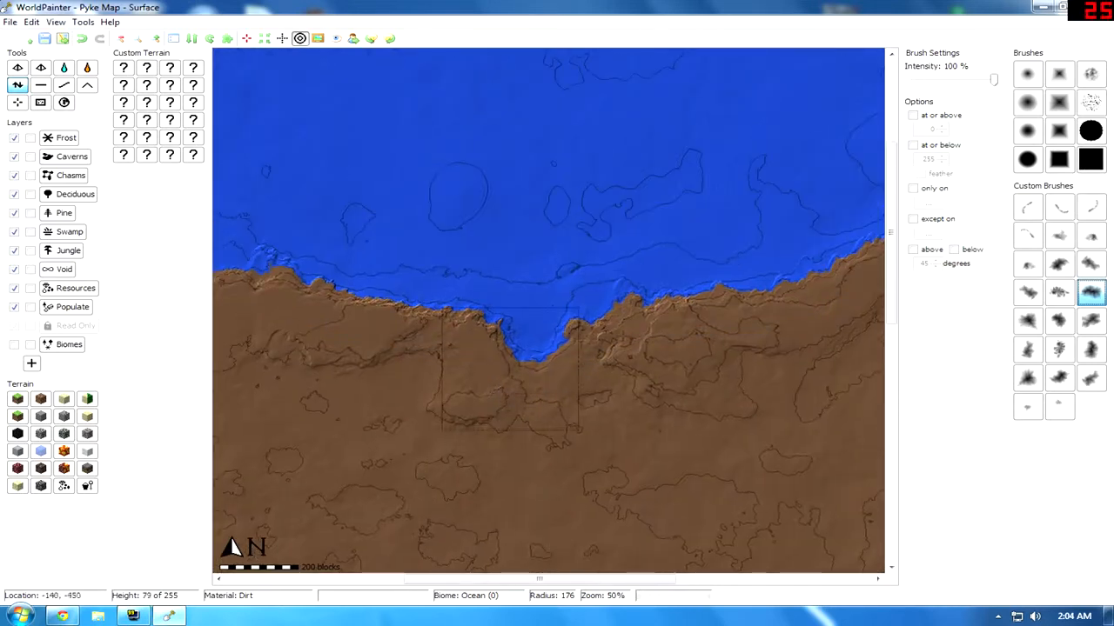
pyautogui.moveTo(451, 481); pyautogui.dragTo(491, 469, button='middle')
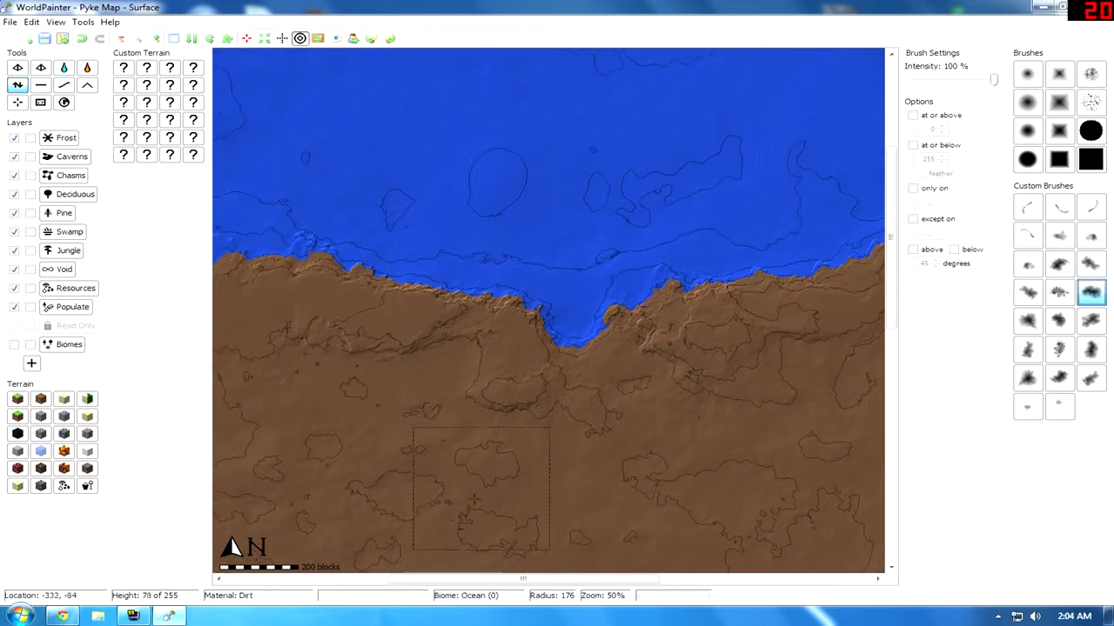
pyautogui.scroll(-4, 473, 499)
pyautogui.moveTo(469, 508); pyautogui.dragTo(452, 535, button='middle')
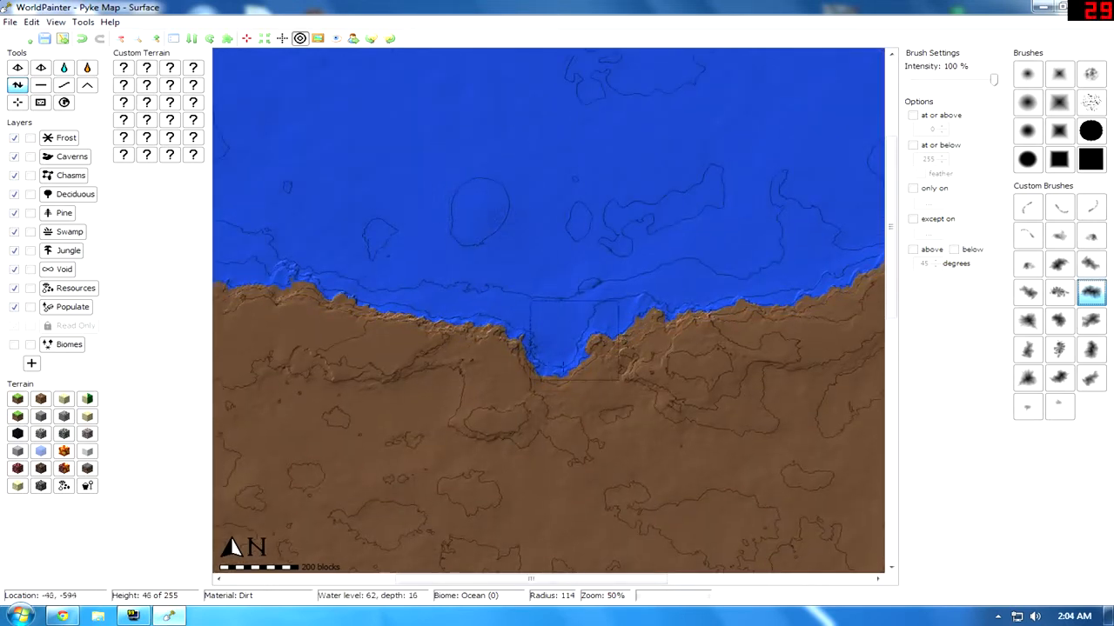
pyautogui.moveTo(547, 339); pyautogui.dragTo(509, 195, button='middle')
pyautogui.moveTo(405, 476)
pyautogui.mouseDown(button='middle')
pyautogui.moveTo(458, 370)
pyautogui.moveTo(341, 221)
pyautogui.moveTo(256, 243)
pyautogui.mouseUp(button='middle')
pyautogui.moveTo(659, 268)
pyautogui.mouseDown(button='middle')
pyautogui.moveTo(433, 267)
pyautogui.moveTo(683, 291)
pyautogui.mouseUp(button='middle')
pyautogui.moveTo(305, 213); pyautogui.dragTo(625, 287, button='middle')
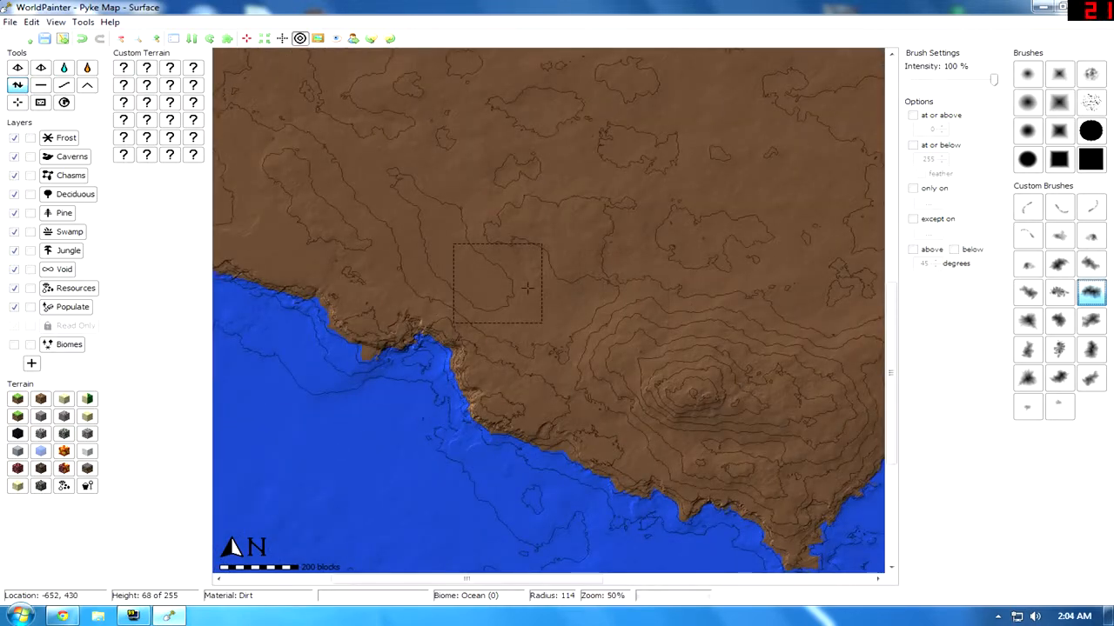
pyautogui.keyDown('ctrl'); pyautogui.scroll(1, 548, 311); pyautogui.keyUp('ctrl')
pyautogui.scroll(-5, 548, 310)
pyautogui.scroll(-5, 549, 311)
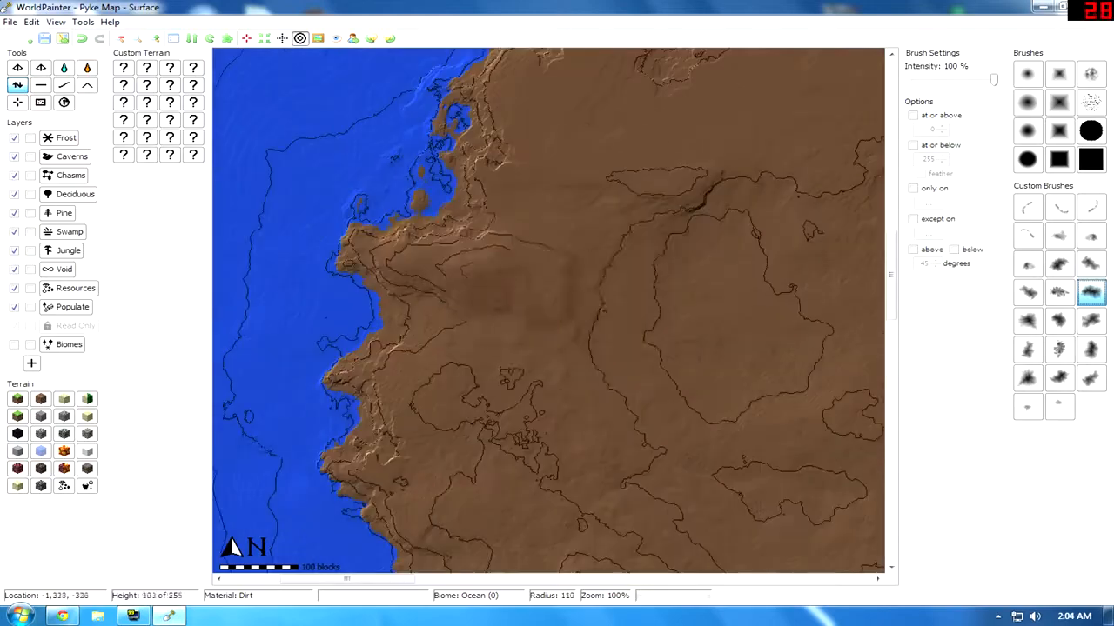
# Step: Raise rounded hills inland of the northeastern cliffs with the custom Height brush at radius 124
pyautogui.scroll(10, 548, 311)
pyautogui.moveTo(548, 217); pyautogui.dragTo(548, 435, button='middle')
pyautogui.moveTo(696, 311); pyautogui.dragTo(391, 310, button='middle')
pyautogui.keyDown('ctrl'); pyautogui.scroll(-1, 548, 311); pyautogui.keyUp('ctrl')
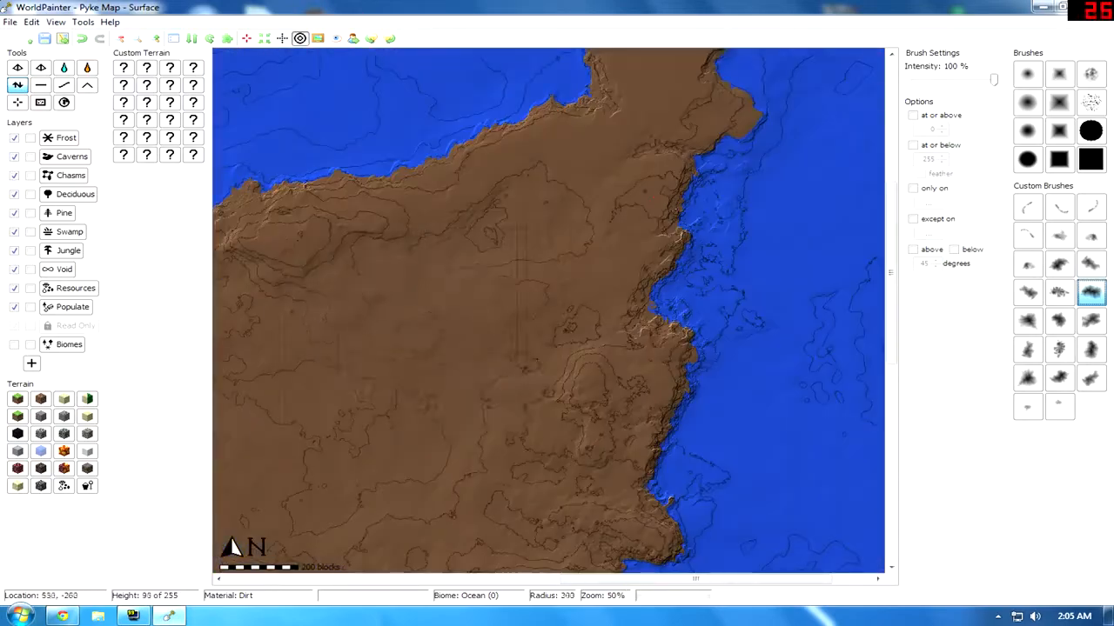
pyautogui.keyDown('ctrl'); pyautogui.scroll(2, 556, 331); pyautogui.keyUp('ctrl')
pyautogui.keyDown('ctrl'); pyautogui.scroll(-1, 548, 311); pyautogui.keyUp('ctrl')
pyautogui.moveTo(609, 140); pyautogui.dragTo(479, 487, button='middle')
pyautogui.moveTo(565, 139)
pyautogui.mouseDown()
pyautogui.moveTo(679, 278)
pyautogui.moveTo(626, 148)
pyautogui.mouseUp()
pyautogui.hotkey('ctrl', 'alt', '3')
pyautogui.moveTo(609, 453); pyautogui.dragTo(739, 183, button='middle')
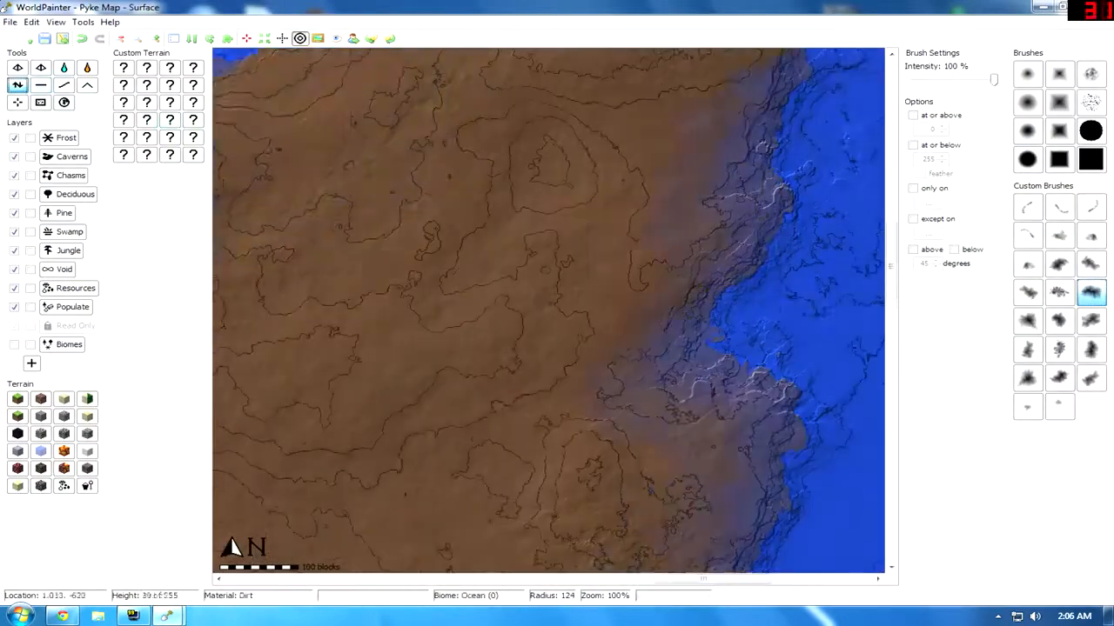
# Step: Raise more hills along the eastern side of the island and inspect the terrain in the 3D view
pyautogui.keyDown('ctrl'); pyautogui.scroll(-1, 548, 311); pyautogui.keyUp('ctrl')
pyautogui.moveTo(565, 379); pyautogui.dragTo(600, 192, button='middle')
pyautogui.scroll(-9, 548, 310)
pyautogui.scroll(4, 548, 310)
pyautogui.moveTo(391, 409); pyautogui.dragTo(353, 426)
pyautogui.moveTo(426, 400); pyautogui.dragTo(523, 434)
pyautogui.hotkey('ctrl', 'alt', '3')
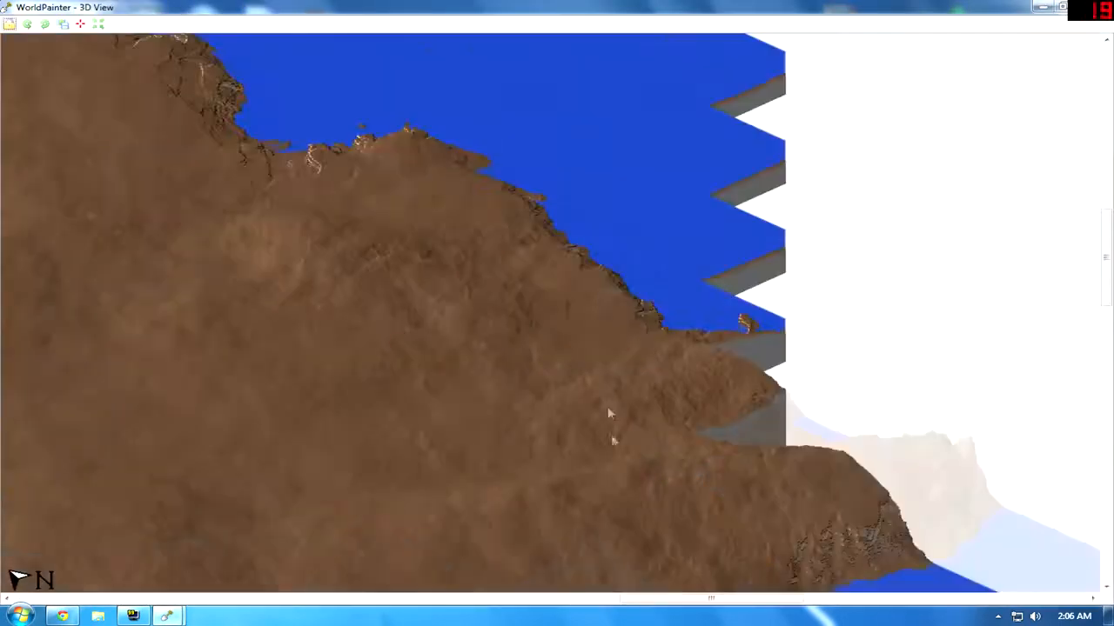
pyautogui.moveTo(557, 339); pyautogui.dragTo(578, 314, button='middle')
# Step: Raise terrain near the southeastern headlands, and level part of it with the Flatten tool at reduced intensity
pyautogui.keyDown('ctrl'); pyautogui.scroll(1, 548, 310); pyautogui.keyUp('ctrl')
pyautogui.moveTo(487, 348); pyautogui.dragTo(609, 400)
pyautogui.click(41, 85)
pyautogui.moveTo(994, 80); pyautogui.dragTo(929, 80)
pyautogui.moveTo(627, 409)
pyautogui.mouseDown()
pyautogui.moveTo(574, 383)
pyautogui.moveTo(487, 365)
pyautogui.mouseUp()
pyautogui.scroll(-8, 502, 287)
# Step: Build up rugged hills on the southeastern headlands with the Height tool at 100% intensity
pyautogui.click(18, 85)
pyautogui.moveTo(502, 305); pyautogui.dragTo(522, 365)
pyautogui.scroll(4, 522, 374)
pyautogui.moveTo(981, 80); pyautogui.dragTo(994, 81)
pyautogui.moveTo(470, 392); pyautogui.dragTo(383, 383)
pyautogui.moveTo(522, 396); pyautogui.dragTo(600, 269)
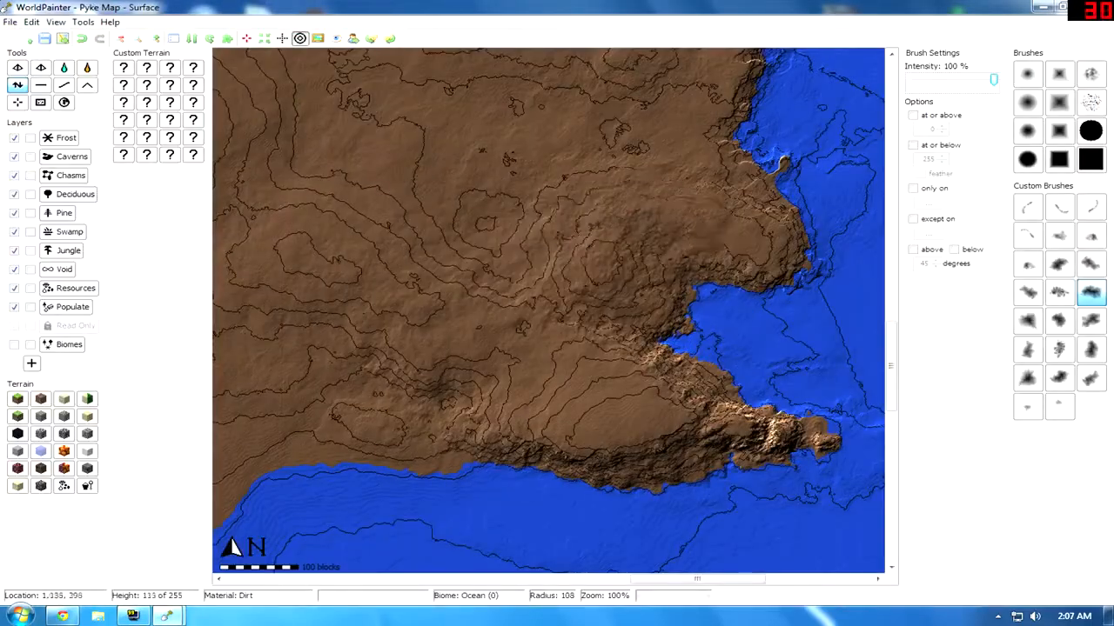
# Step: Raise rolling hills inland of the southeastern headlands with the Height brush
pyautogui.moveTo(622, 166); pyautogui.dragTo(418, 166)
pyautogui.moveTo(487, 261); pyautogui.dragTo(540, 348)
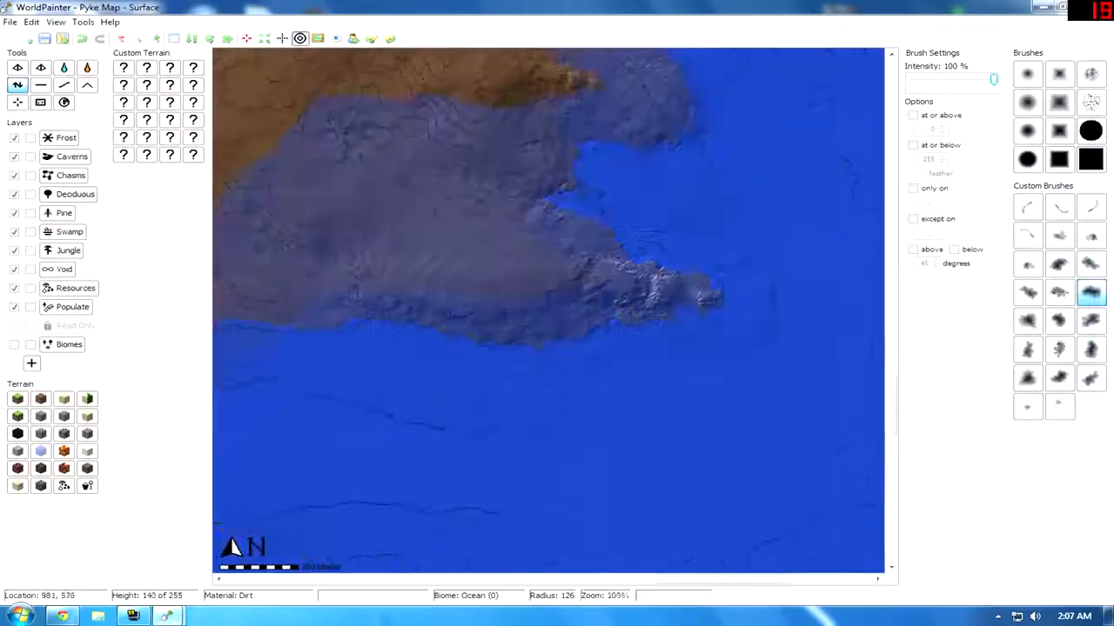
pyautogui.keyDown('ctrl'); pyautogui.scroll(-1, 548, 310); pyautogui.keyUp('ctrl')
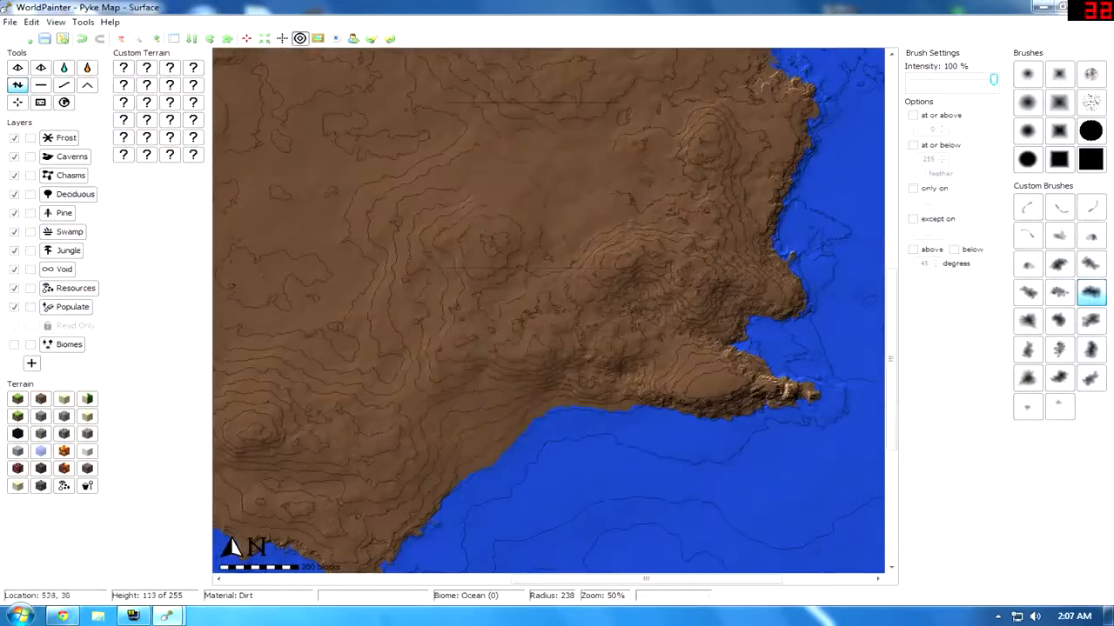
# Step: Raise a large inland mountain in the east and further hills toward the northern bay
pyautogui.moveTo(609, 218); pyautogui.dragTo(352, 355)
pyautogui.moveTo(353, 354); pyautogui.dragTo(410, 382, button='middle')
pyautogui.moveTo(600, 174)
pyautogui.mouseDown()
pyautogui.moveTo(739, 296)
pyautogui.moveTo(696, 461)
pyautogui.mouseUp()
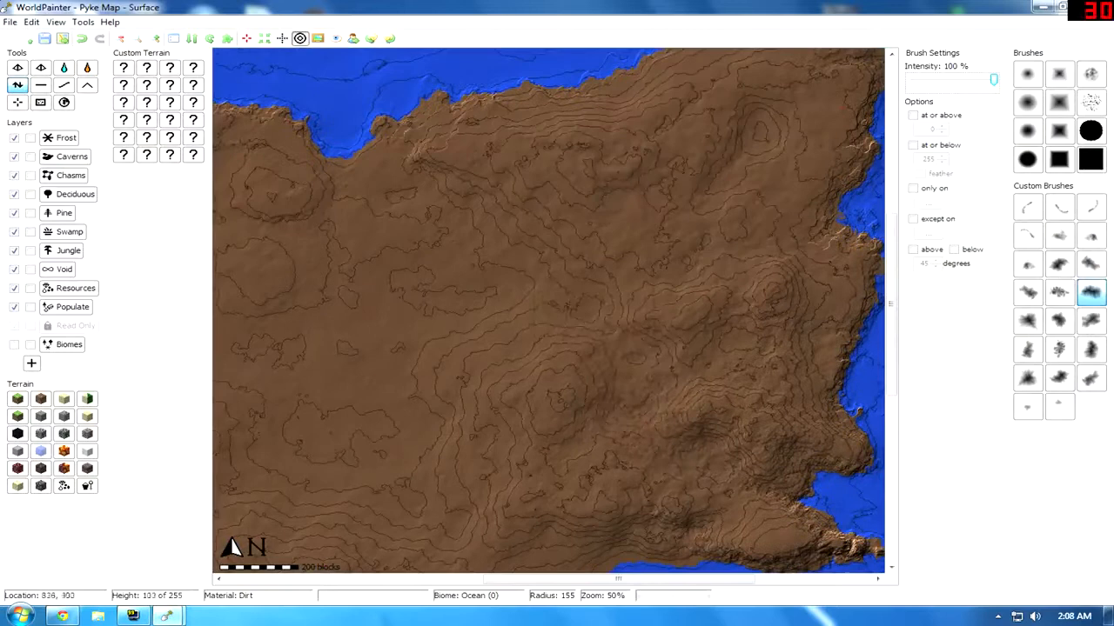